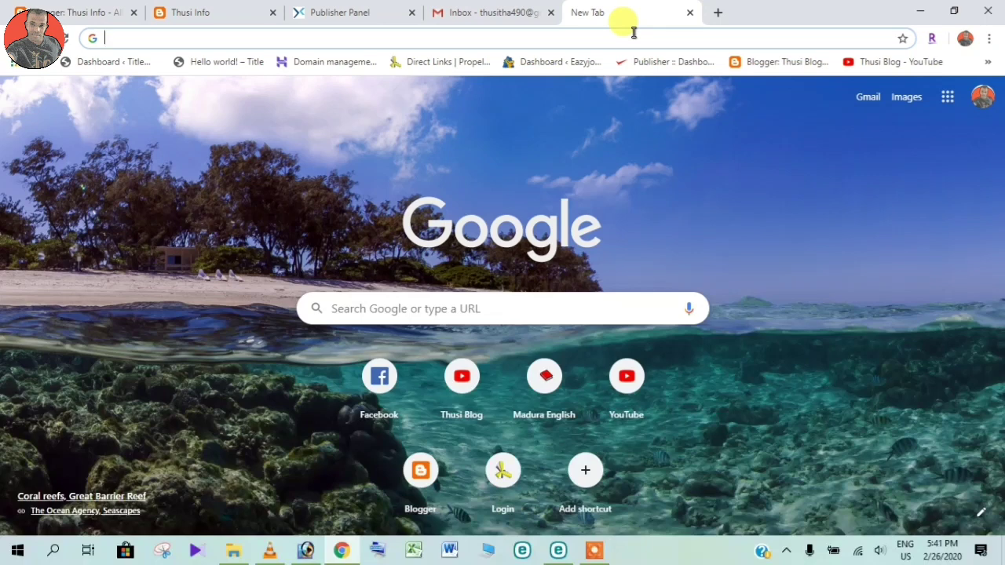
Open the yllix.com home page
{"action": "type", "text": "yl"}
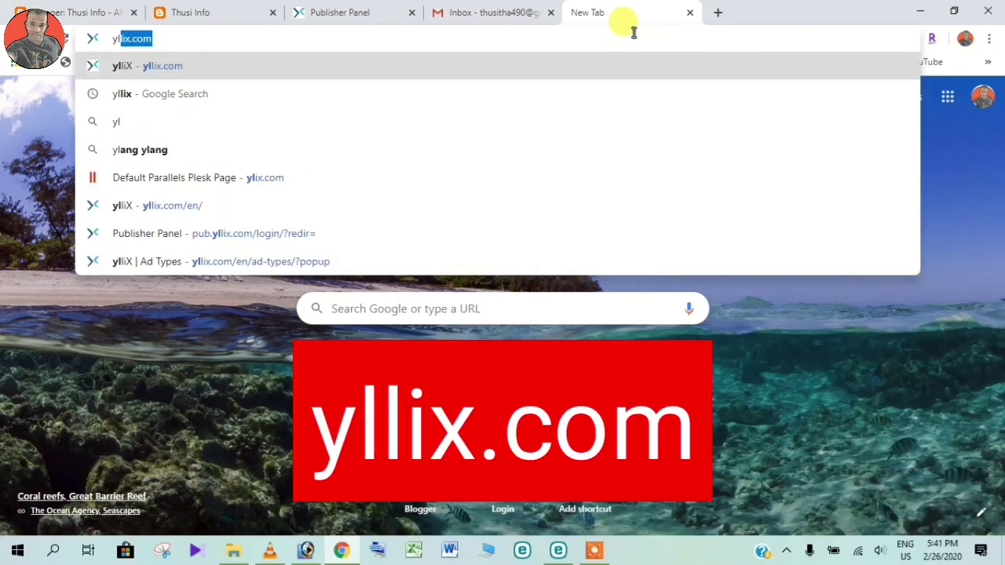
{"action": "key", "text": "Return"}
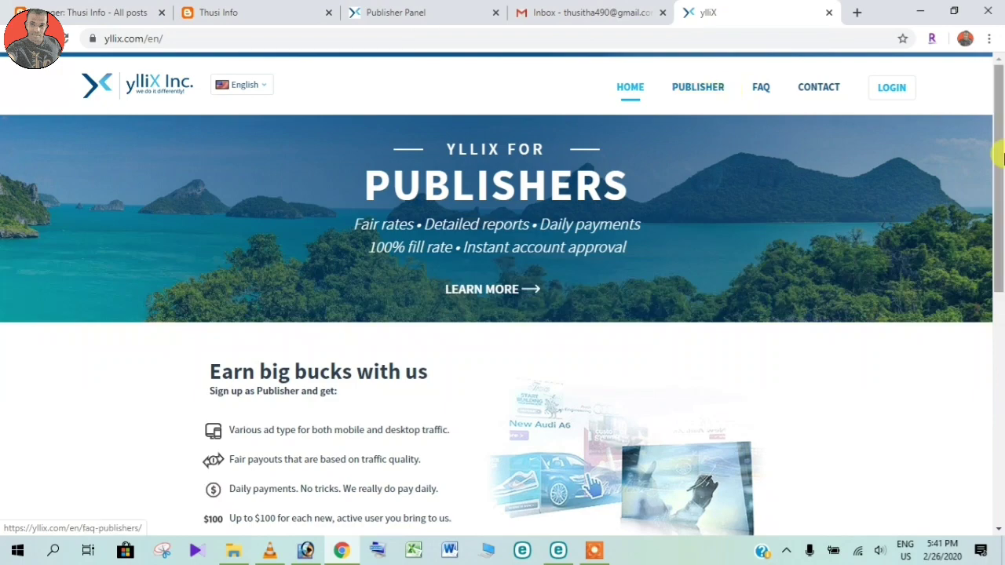
{"action": "left_click_drag", "start_coordinate": [998, 152], "coordinate": [999, 82]}
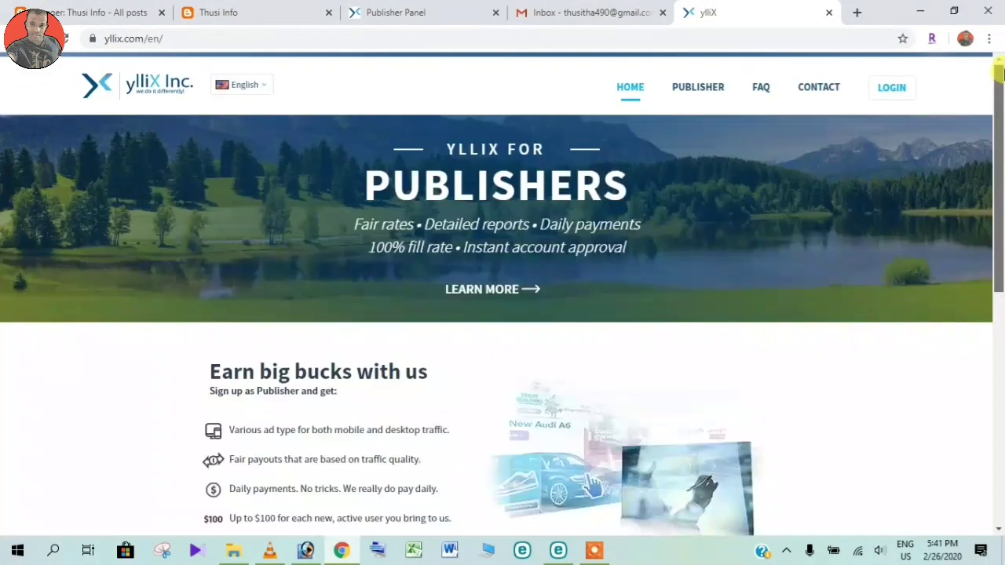
Open the Learn More page for publishers and look over the revenue share and payout information
{"action": "left_click", "coordinate": [484, 292]}
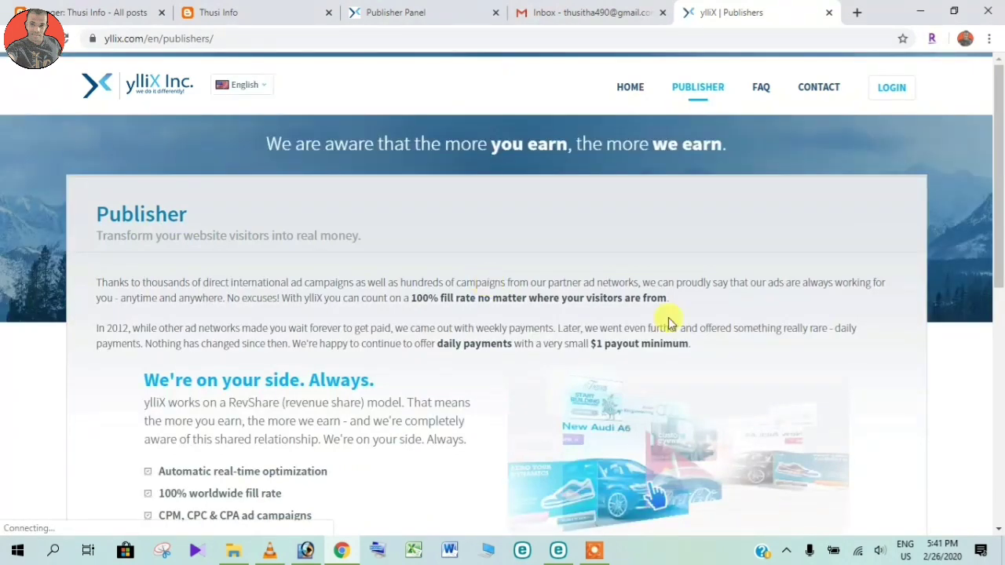
{"action": "left_click_drag", "start_coordinate": [999, 225], "coordinate": [991, 251]}
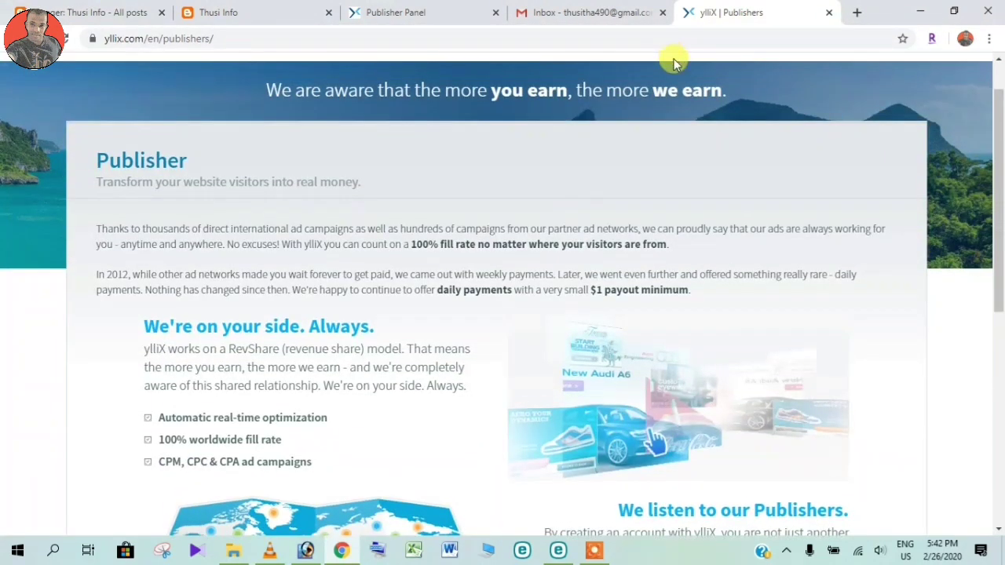
{"action": "scroll", "coordinate": [651, 150], "scroll_direction": "up", "scroll_amount": 1}
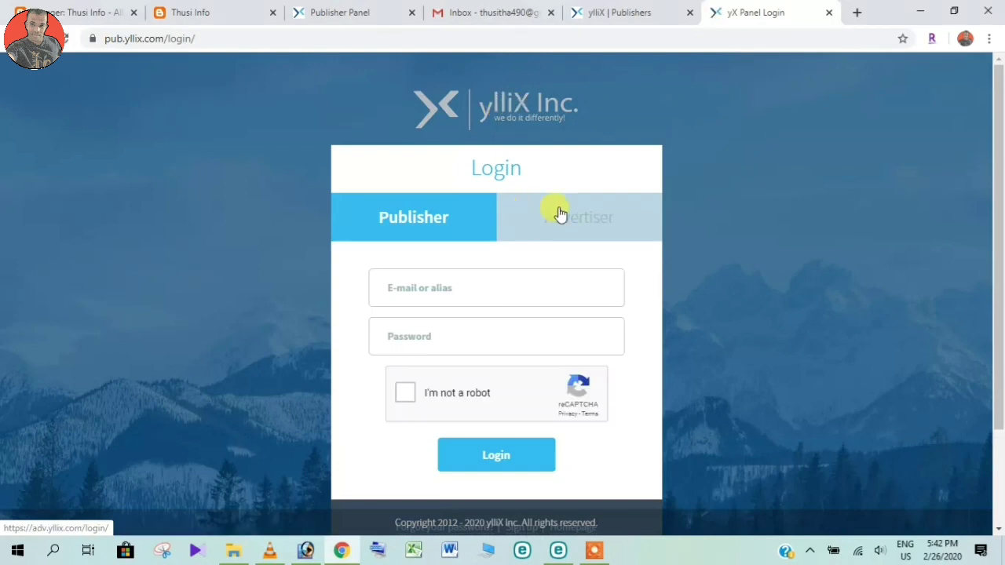
View the Advertiser login form, return to the Publisher login form and check its sign-up options
{"action": "left_click", "coordinate": [606, 223]}
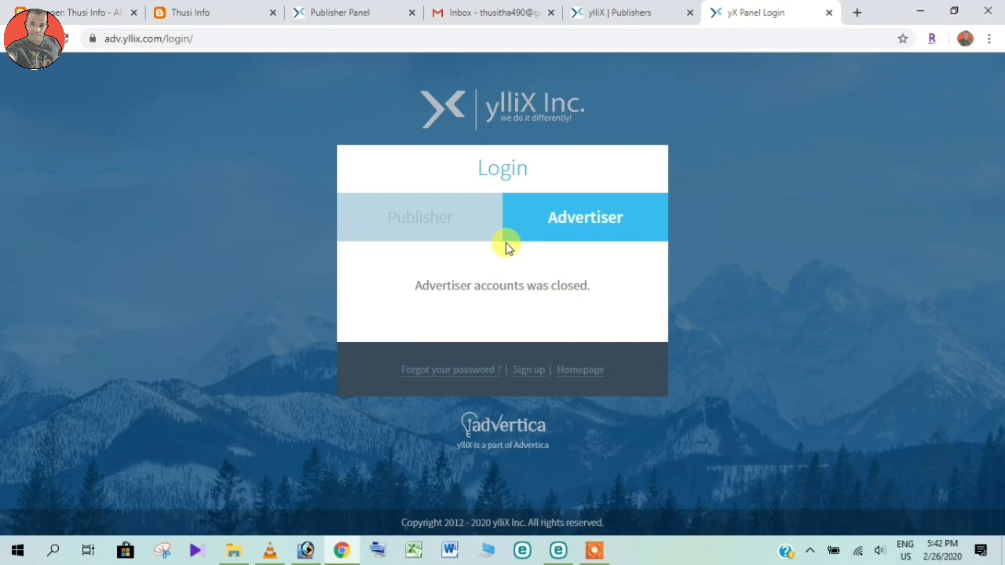
{"action": "left_click", "coordinate": [421, 231]}
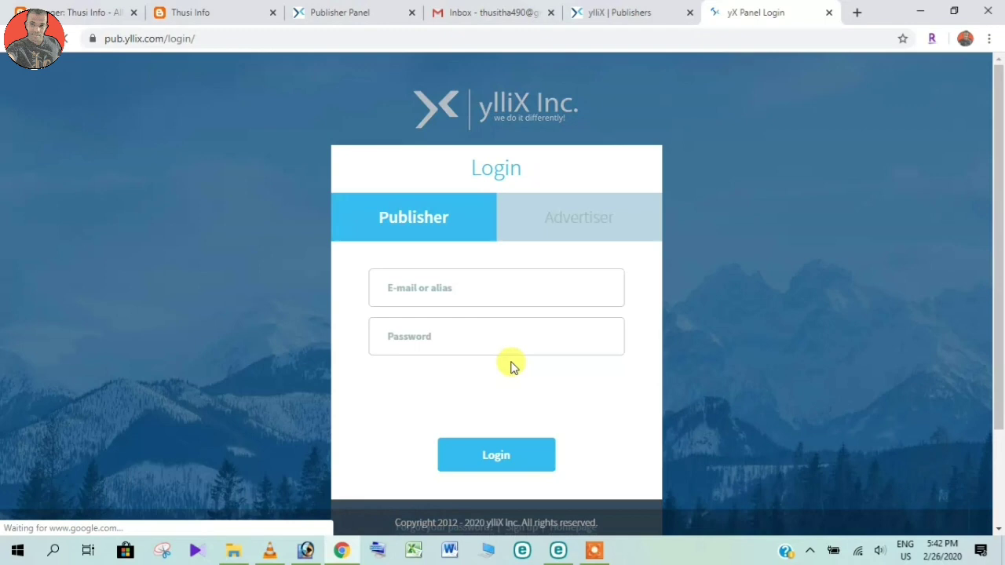
{"action": "scroll", "coordinate": [785, 59], "scroll_direction": "down", "scroll_amount": 2}
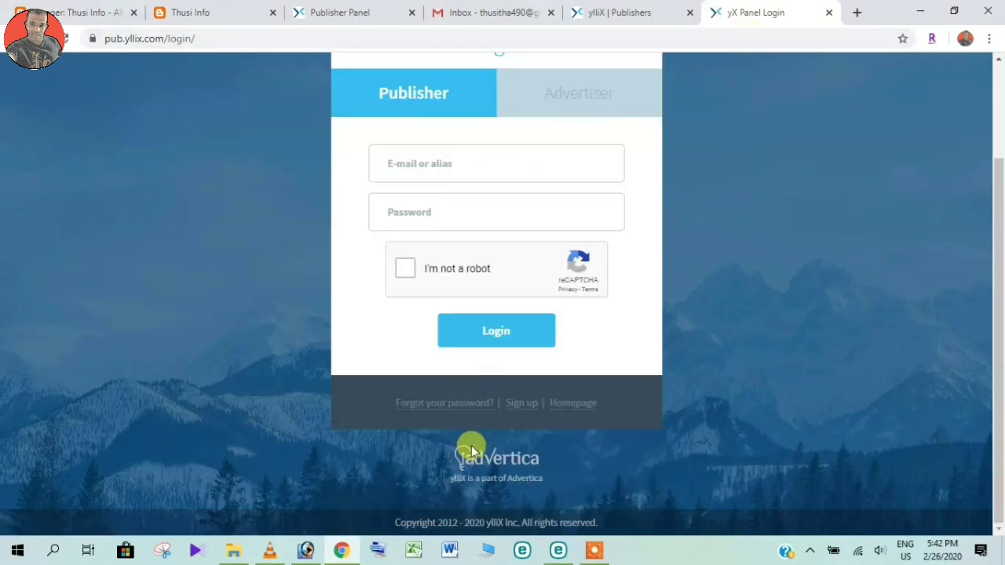
{"action": "scroll", "coordinate": [539, 382], "scroll_direction": "up", "scroll_amount": 2}
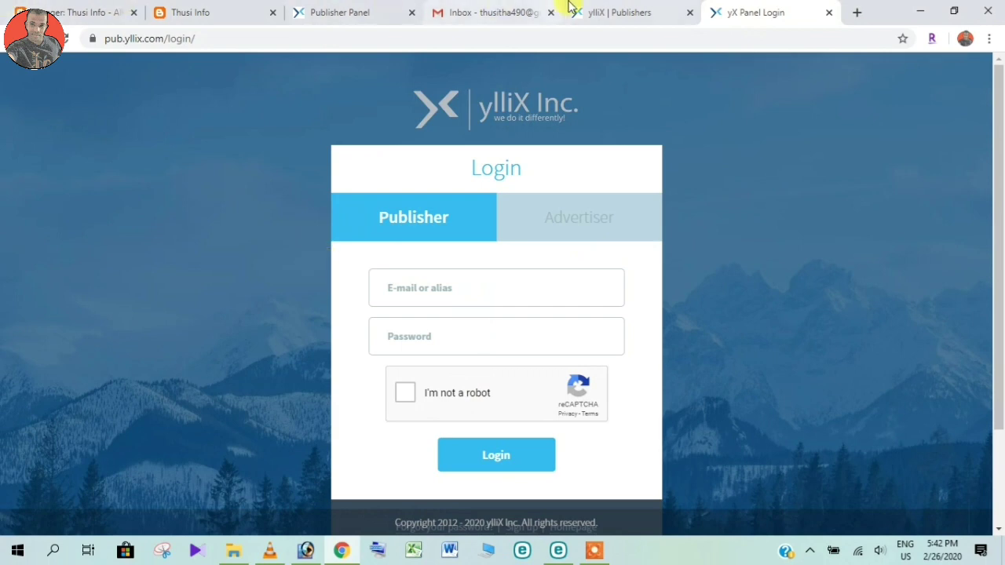
Revisit the yllix home page in the site's other tab and return to the login page
{"action": "left_click", "coordinate": [609, 12]}
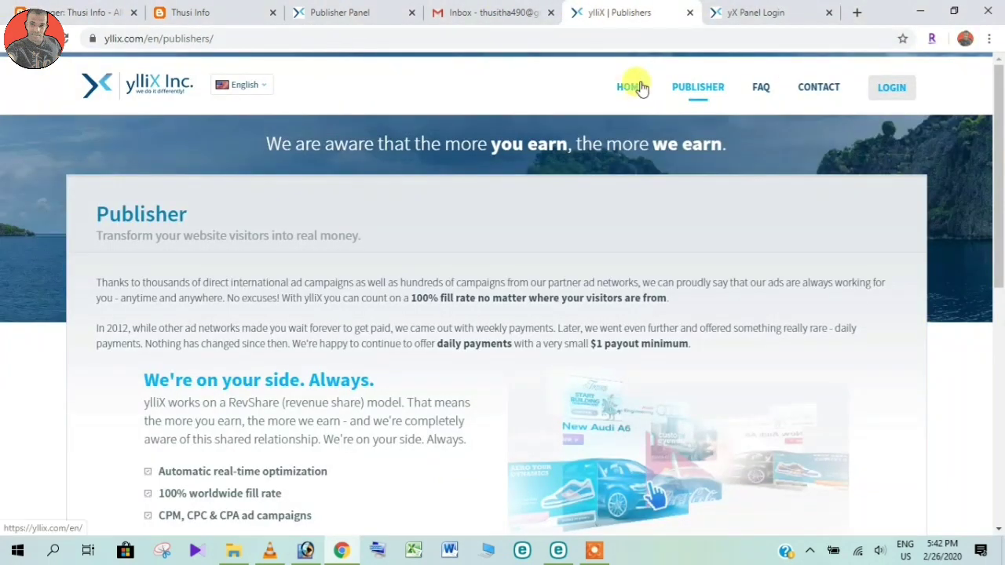
{"action": "left_click", "coordinate": [640, 88]}
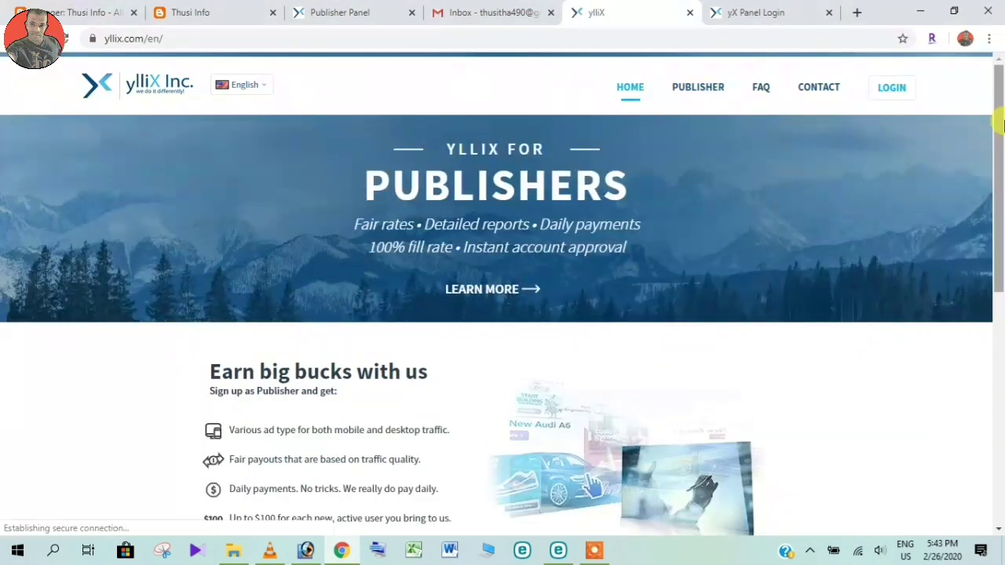
{"action": "left_click_drag", "start_coordinate": [999, 133], "coordinate": [1000, 75]}
{"action": "left_click", "coordinate": [713, 10]}
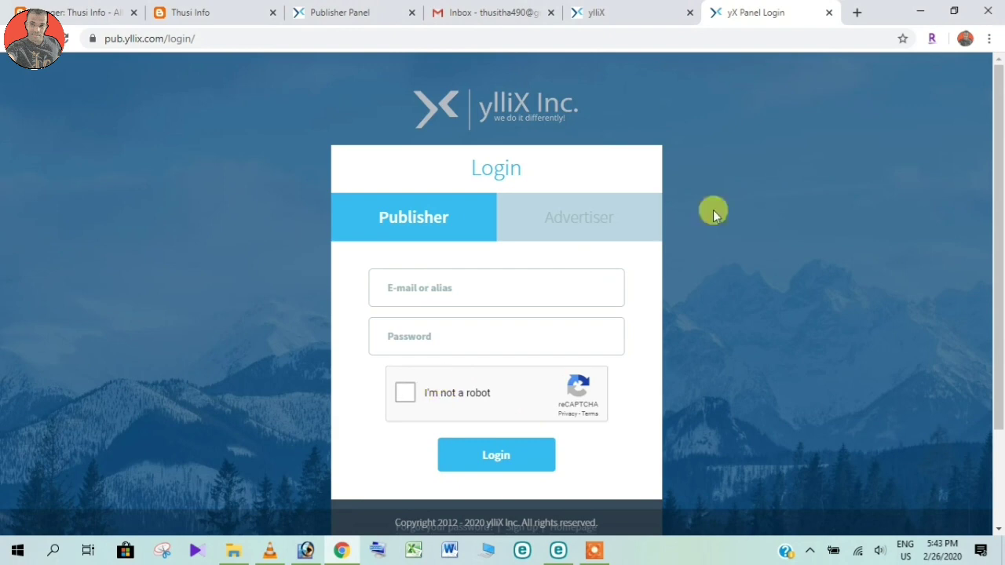
Switch to the open Publisher Panel and look over its Push Notifications page
{"action": "left_click", "coordinate": [334, 13]}
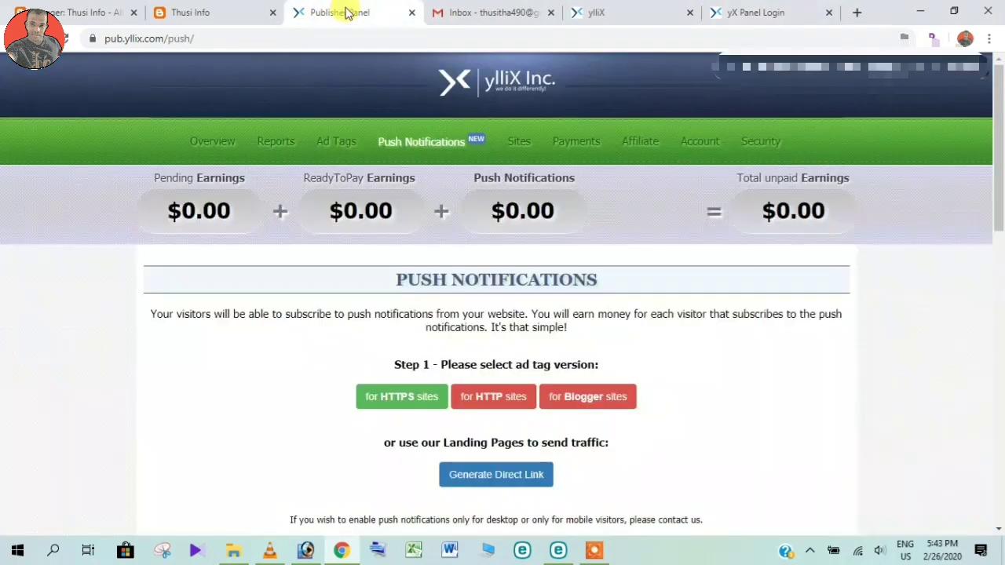
{"action": "left_click_drag", "start_coordinate": [996, 102], "coordinate": [1002, 128]}
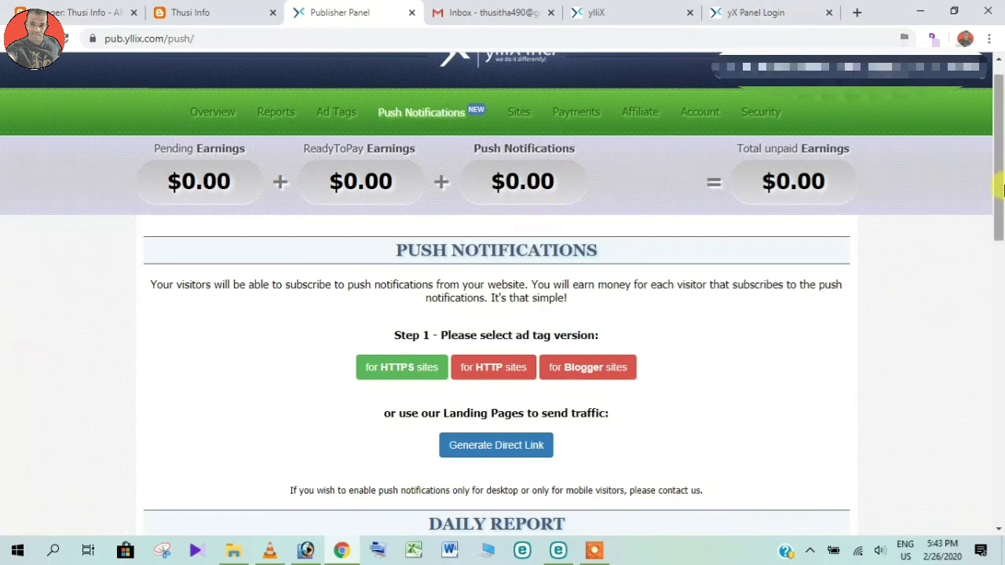
{"action": "left_click_drag", "start_coordinate": [999, 178], "coordinate": [898, 170]}
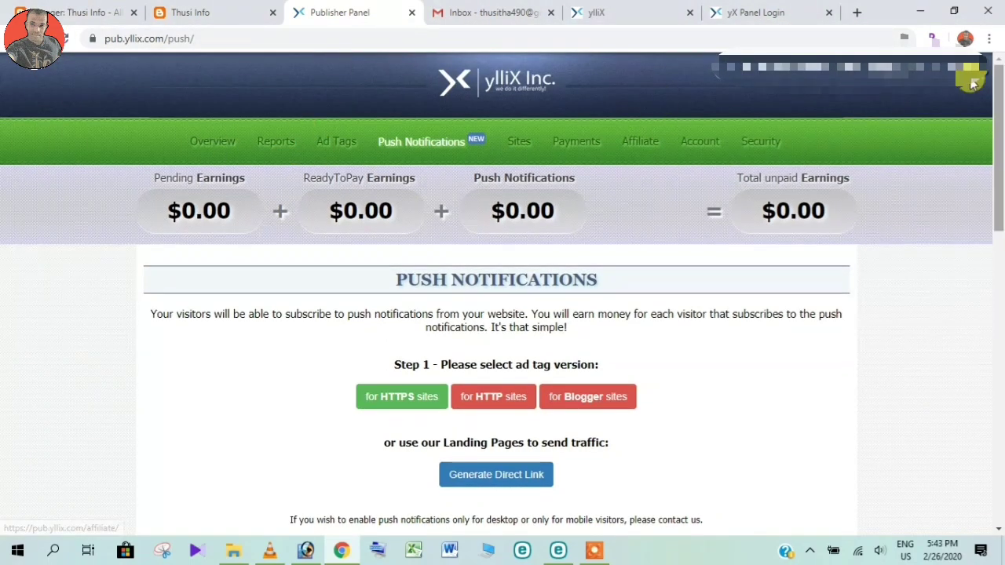
{"action": "mouse_move", "coordinate": [998, 109]}
{"action": "left_mouse_down"}
{"action": "mouse_move", "coordinate": [1001, 159]}
{"action": "mouse_move", "coordinate": [1001, 125]}
{"action": "left_mouse_up"}
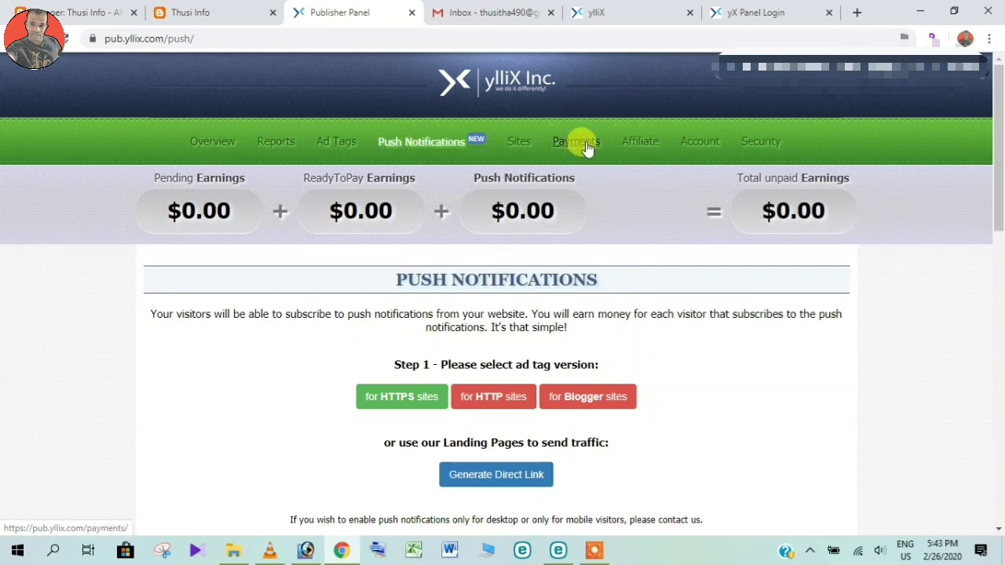
Open the publisher account's Sites page and expand the Add Site section to read its instructions
{"action": "left_click", "coordinate": [526, 149]}
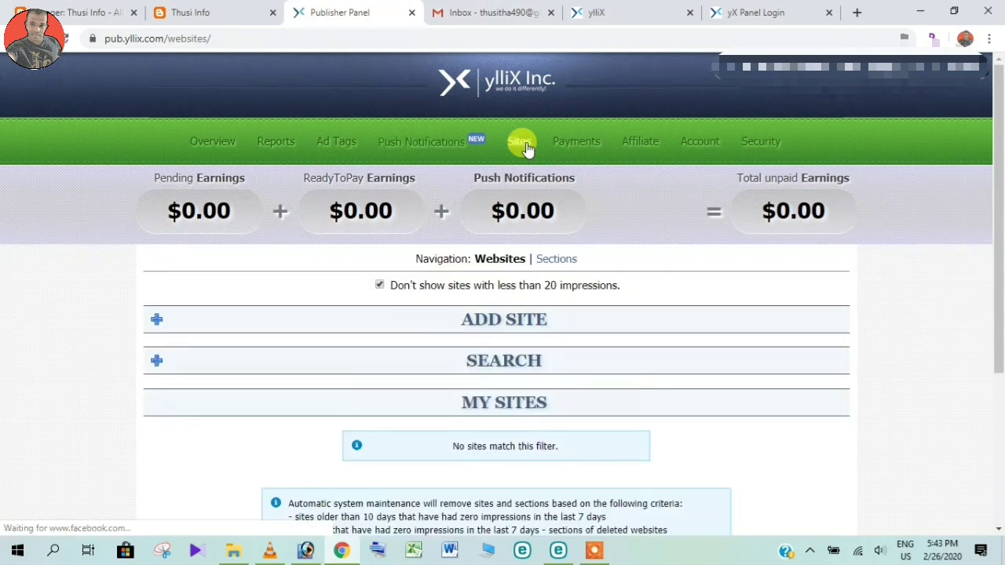
{"action": "left_click", "coordinate": [522, 319]}
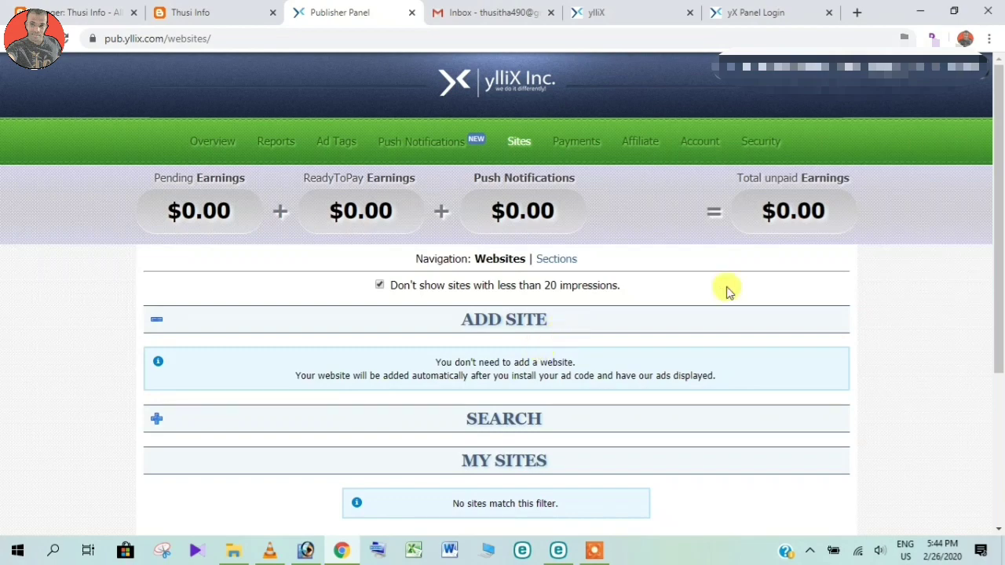
{"action": "scroll", "coordinate": [1000, 228], "scroll_direction": "down", "scroll_amount": 2}
{"action": "scroll", "coordinate": [1000, 240], "scroll_direction": "up", "scroll_amount": 2}
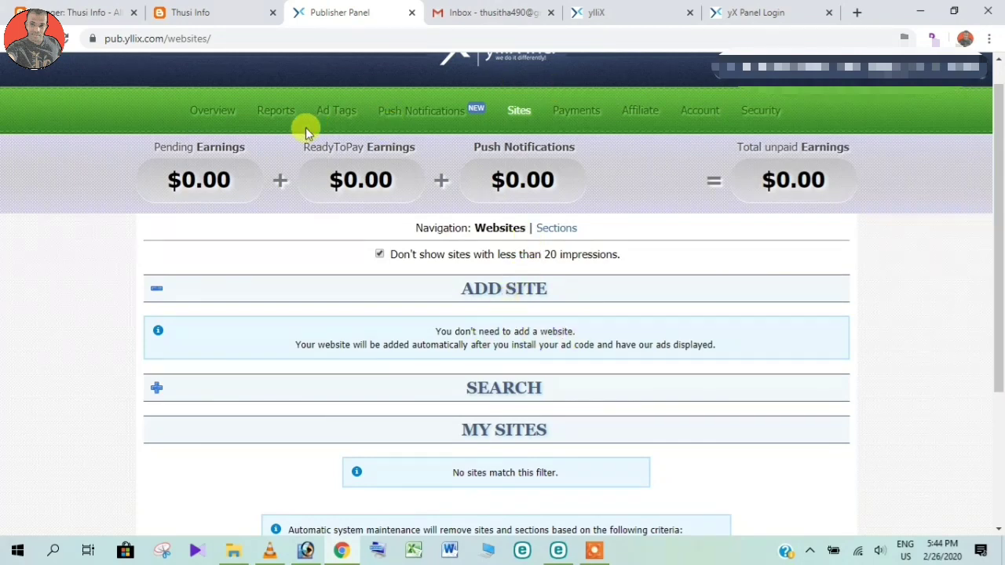
Open the Ad Tag Generator, review the ad formats and expand the POPUP/UNDER & TABUP/UNDER Ad Tag options
{"action": "left_click", "coordinate": [344, 116]}
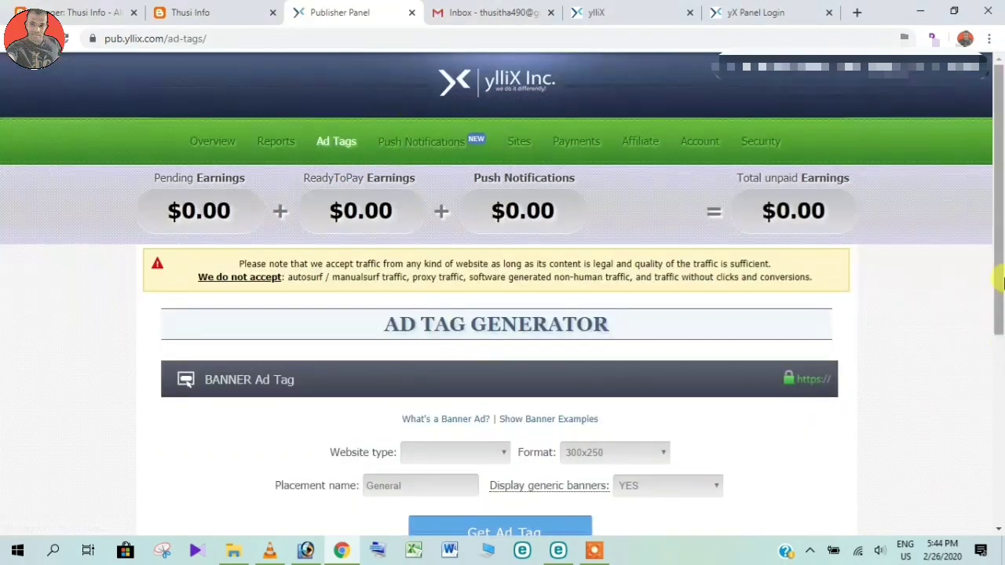
{"action": "left_click_drag", "start_coordinate": [998, 283], "coordinate": [999, 408]}
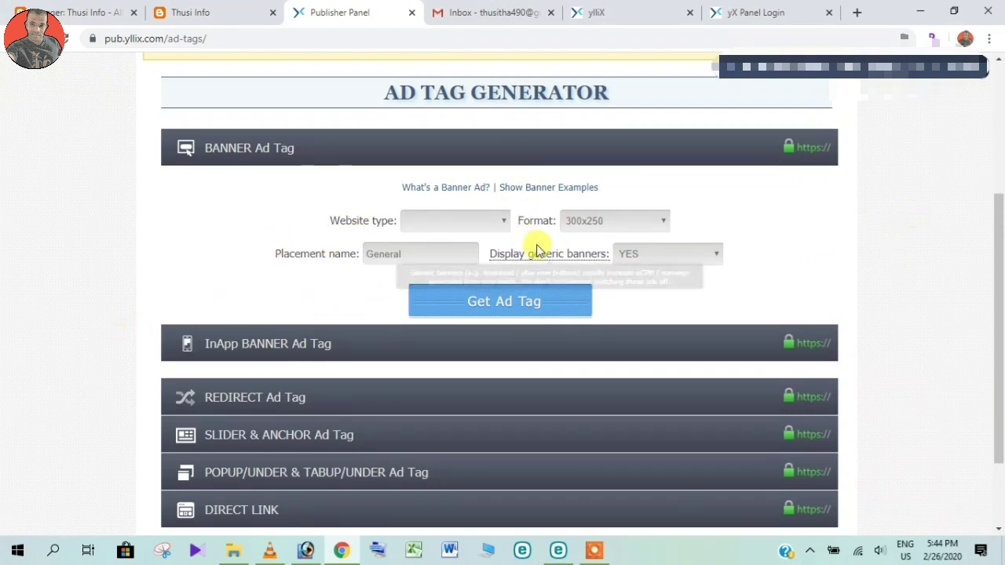
{"action": "left_click_drag", "start_coordinate": [999, 240], "coordinate": [1002, 274]}
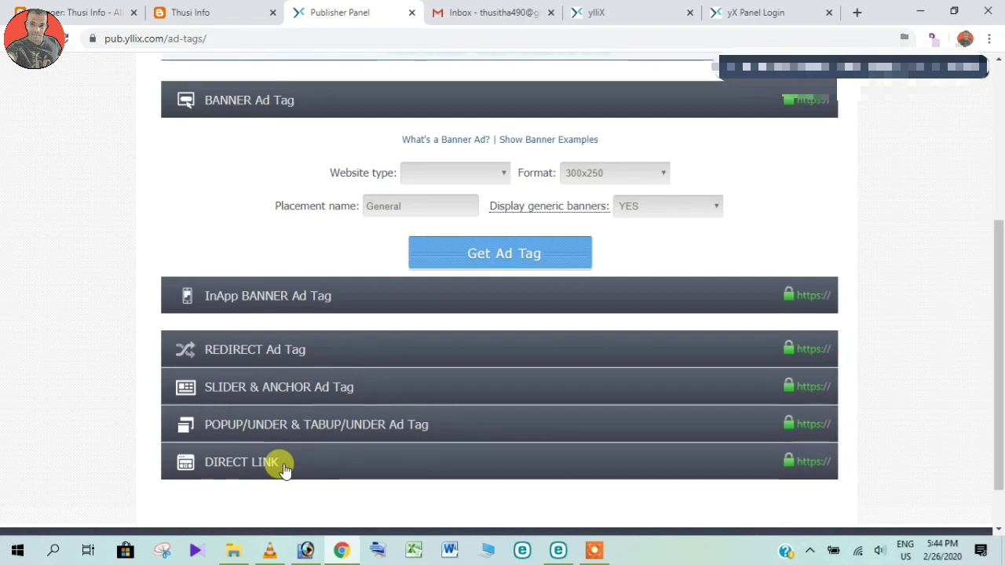
{"action": "left_click", "coordinate": [299, 424]}
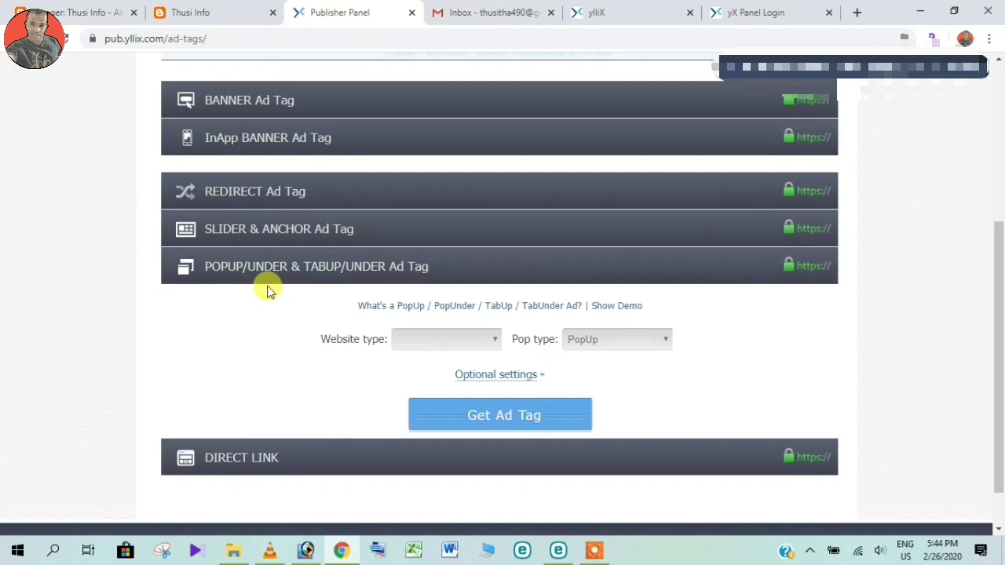
{"action": "scroll", "coordinate": [235, 287], "scroll_direction": "up", "scroll_amount": 3}
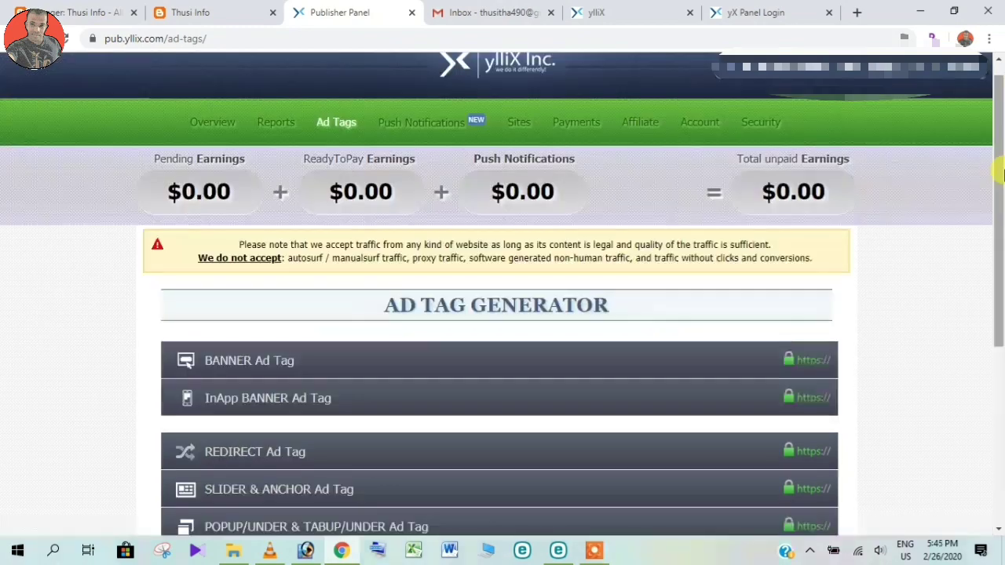
{"action": "scroll", "coordinate": [157, 279], "scroll_direction": "down", "scroll_amount": 2}
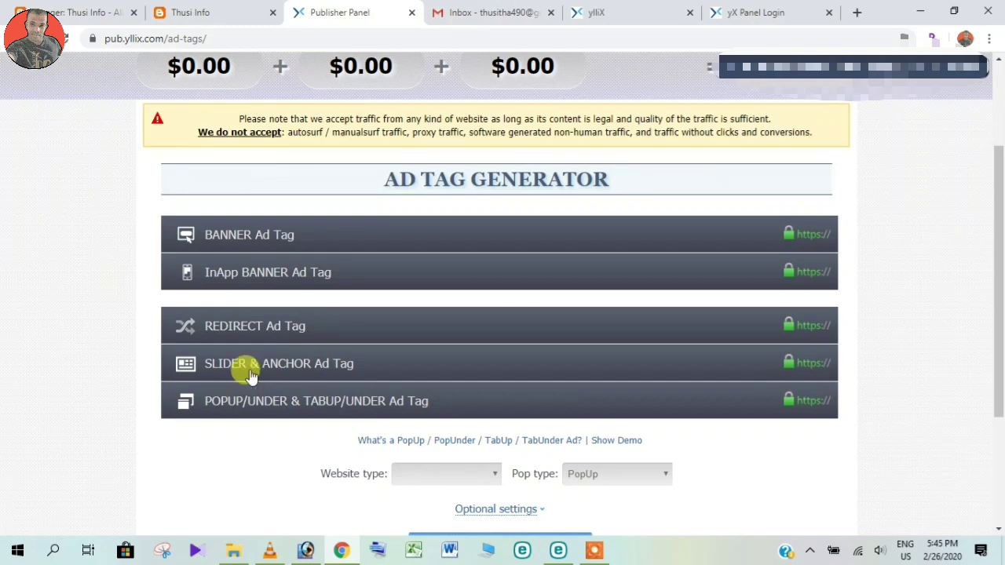
{"action": "scroll", "coordinate": [999, 153], "scroll_direction": "up", "scroll_amount": 1}
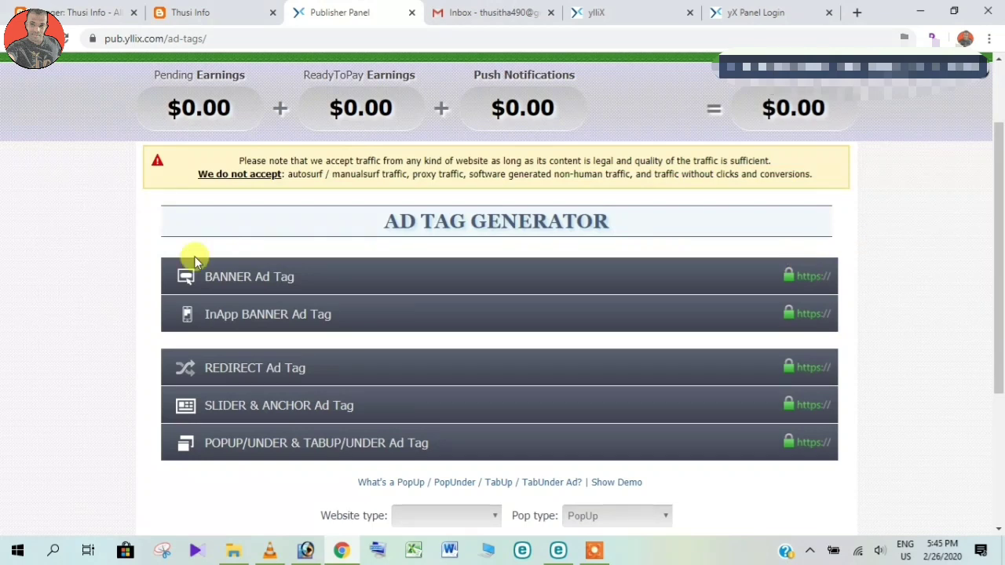
{"action": "scroll", "coordinate": [377, 180], "scroll_direction": "up", "scroll_amount": 3}
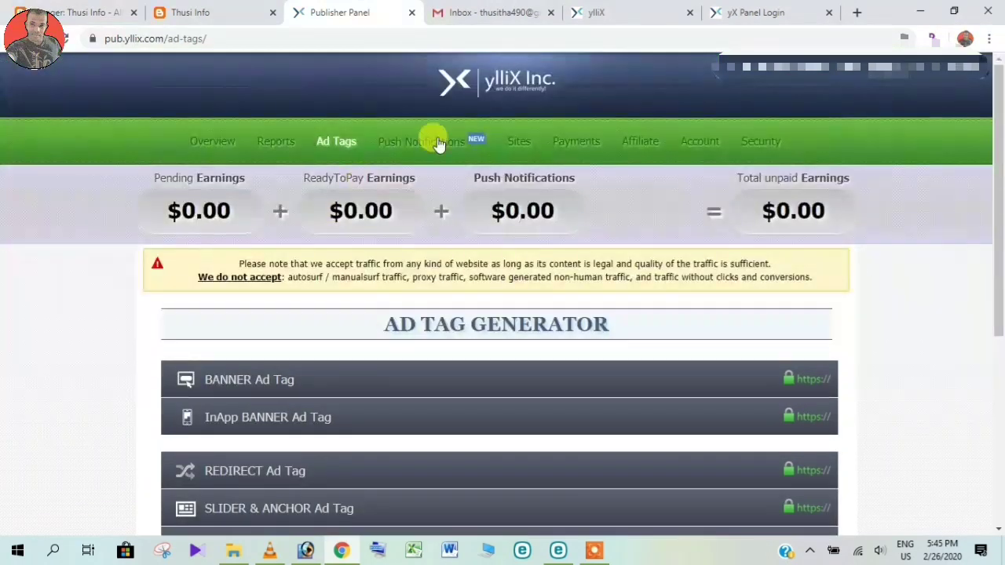
Check the Push Notifications page again and return to the banner options in the Ad Tag Generator
{"action": "left_click", "coordinate": [428, 141]}
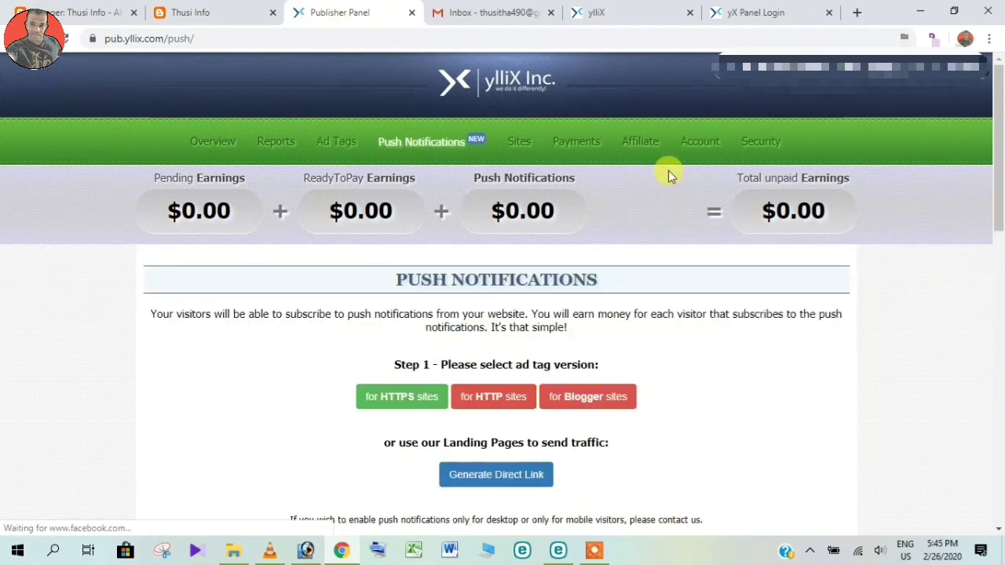
{"action": "left_click_drag", "start_coordinate": [999, 222], "coordinate": [963, 179]}
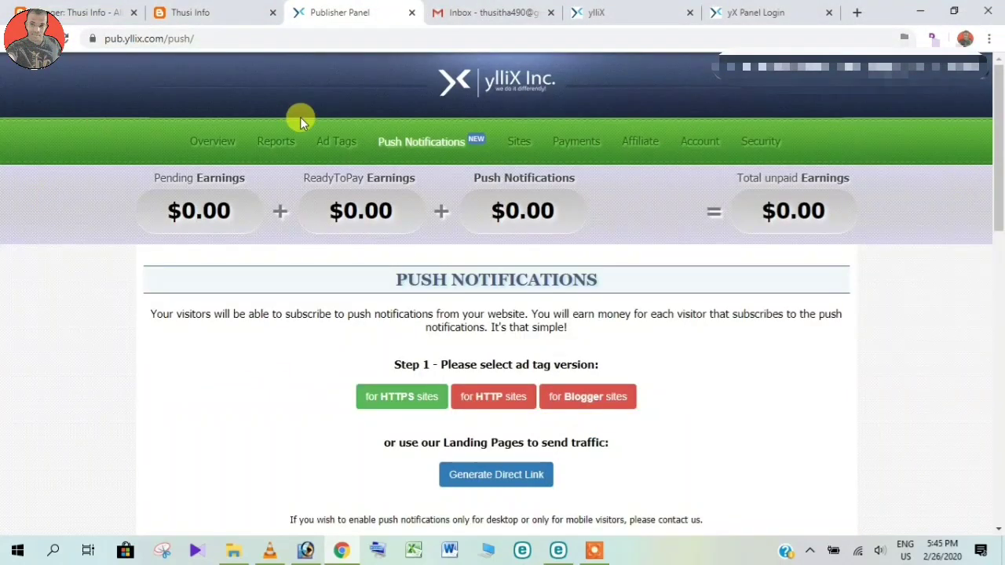
{"action": "left_click", "coordinate": [339, 147]}
{"action": "scroll", "coordinate": [988, 260], "scroll_direction": "down", "scroll_amount": 2}
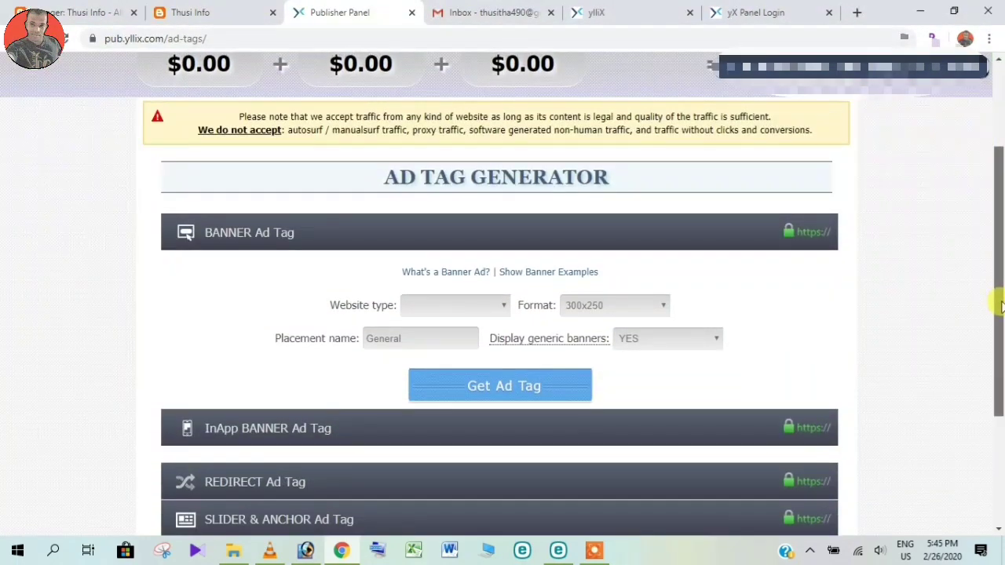
{"action": "scroll", "coordinate": [1000, 304], "scroll_direction": "down", "scroll_amount": 1}
Generate a banner ad tag for a Mainstream (non-adult) website with format 300x250, placement name General and generic banners set to YES
{"action": "left_click", "coordinate": [499, 284]}
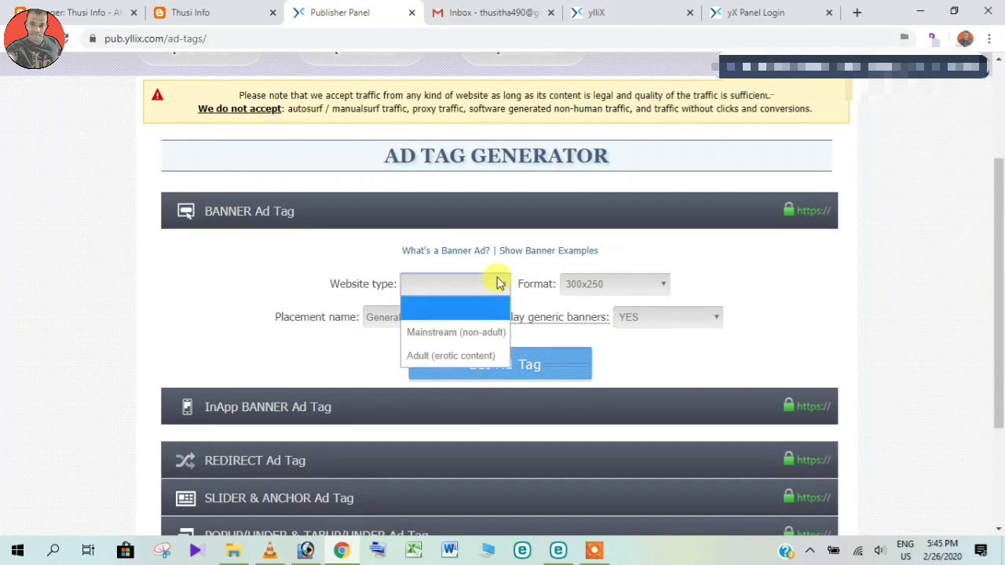
{"action": "left_click", "coordinate": [476, 343]}
{"action": "left_click", "coordinate": [594, 287]}
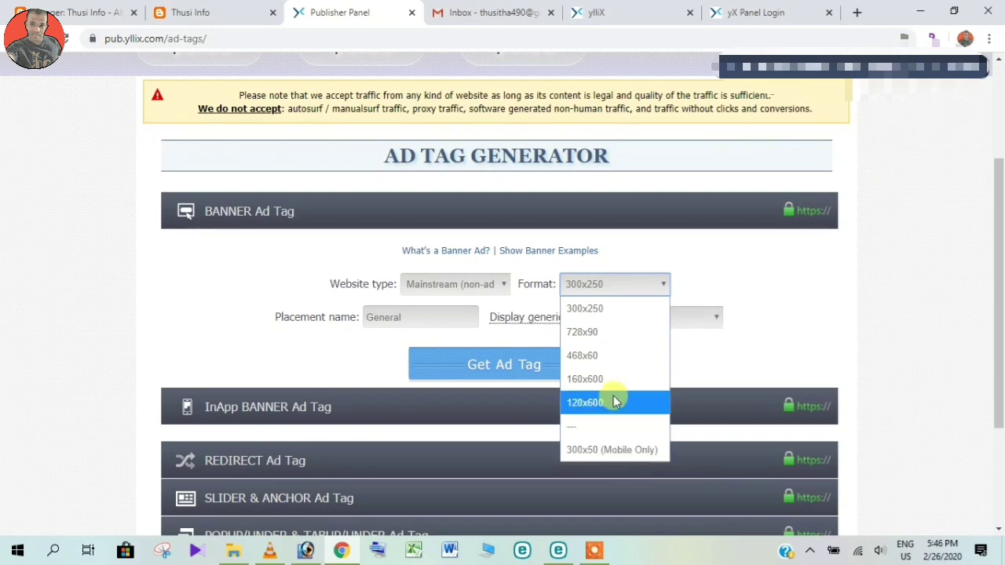
{"action": "left_click", "coordinate": [589, 311]}
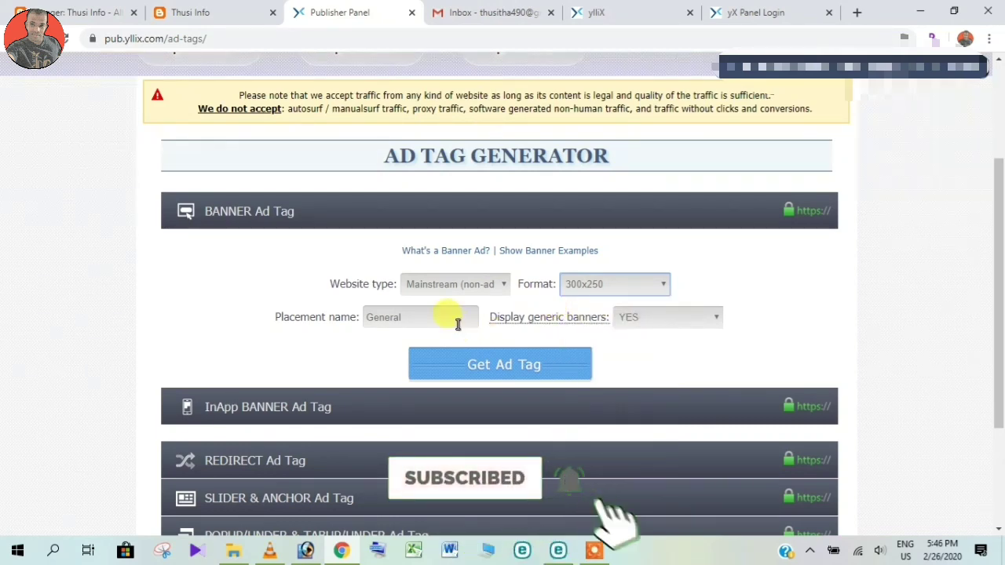
{"action": "left_click", "coordinate": [408, 328]}
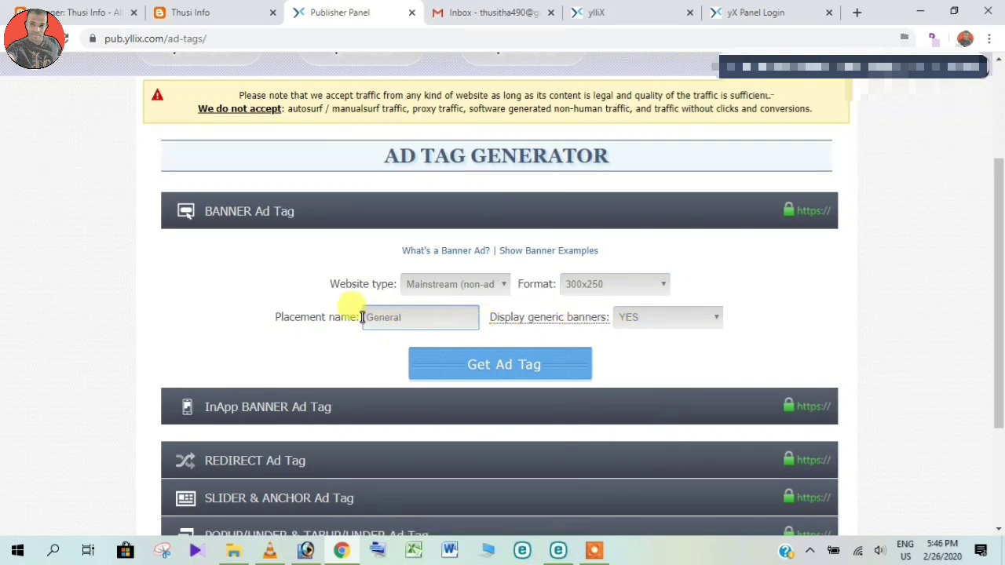
{"action": "left_click", "coordinate": [683, 326]}
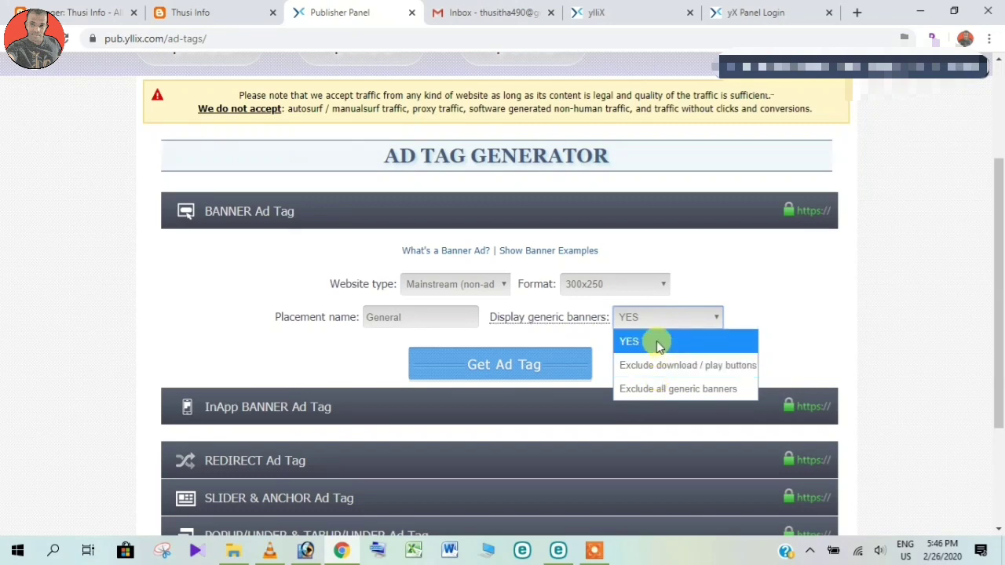
{"action": "left_click", "coordinate": [628, 339]}
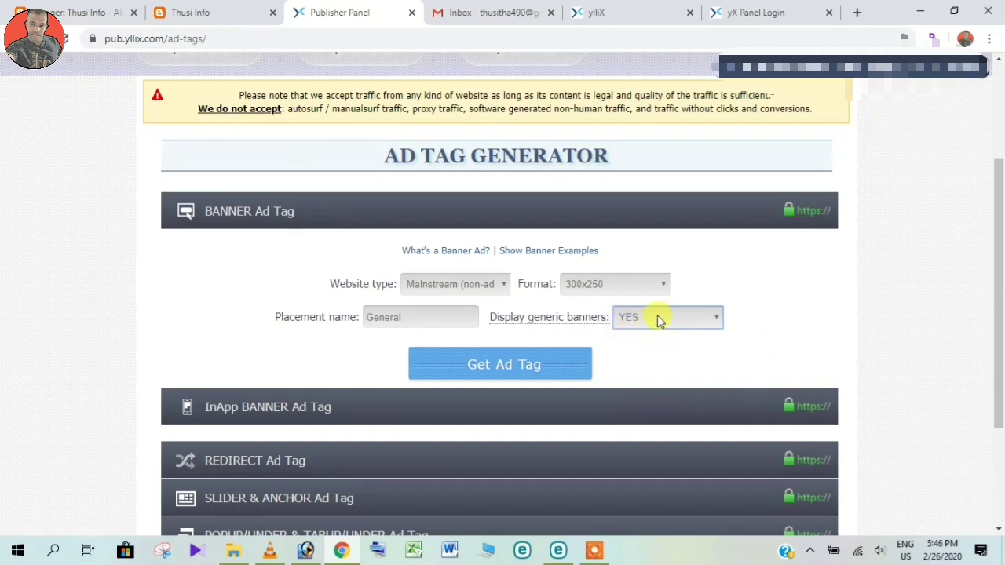
{"action": "left_click", "coordinate": [528, 369]}
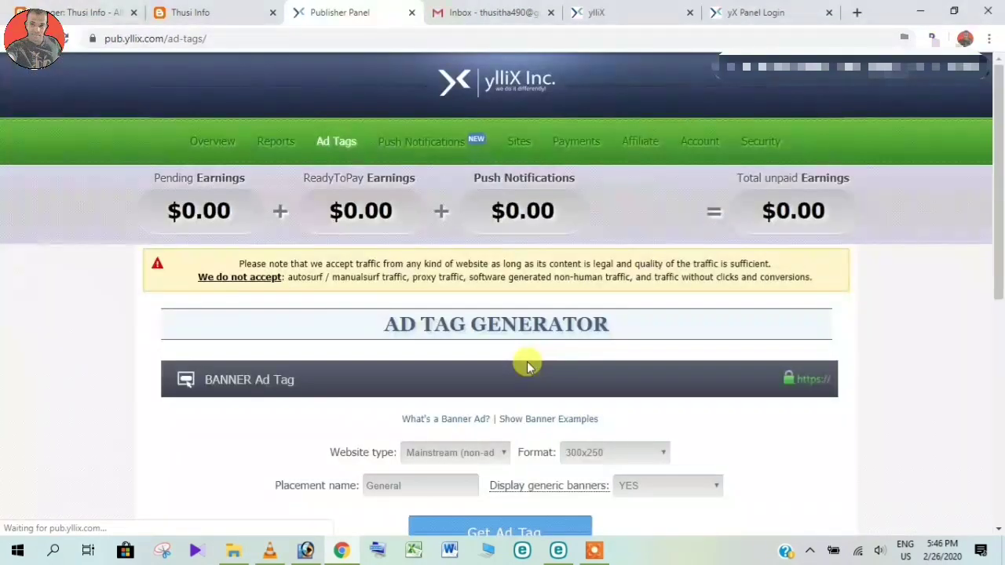
Copy the complete generated banner ad tag code
{"action": "scroll", "coordinate": [108, 364], "scroll_direction": "down", "scroll_amount": 4}
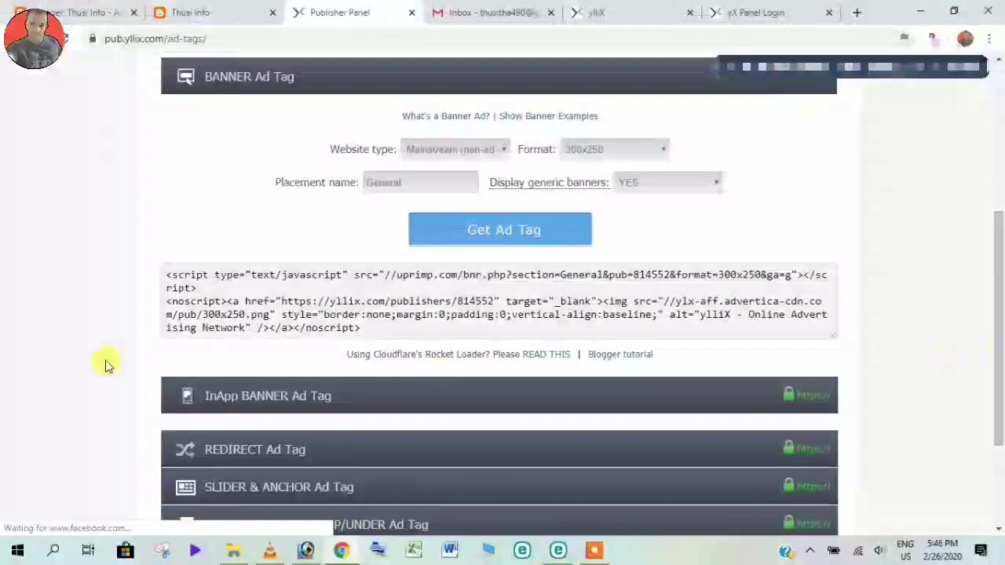
{"action": "left_click", "coordinate": [197, 278]}
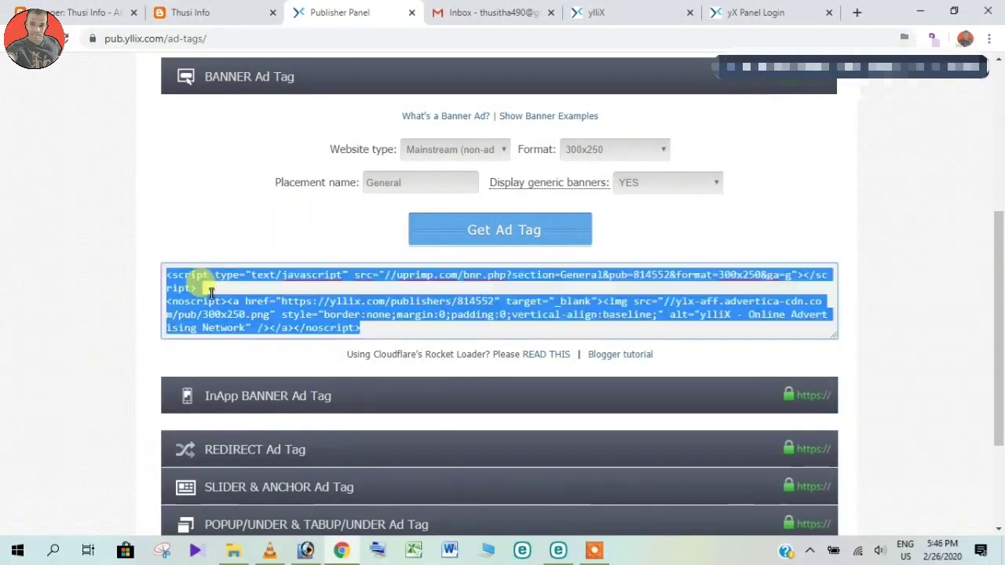
{"action": "left_click", "coordinate": [217, 295]}
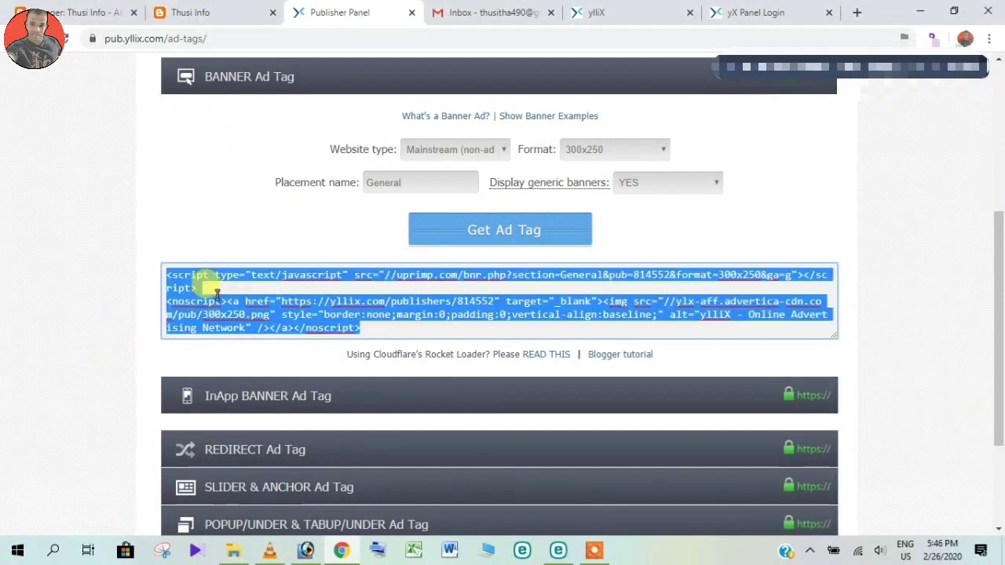
{"action": "right_click", "coordinate": [228, 318]}
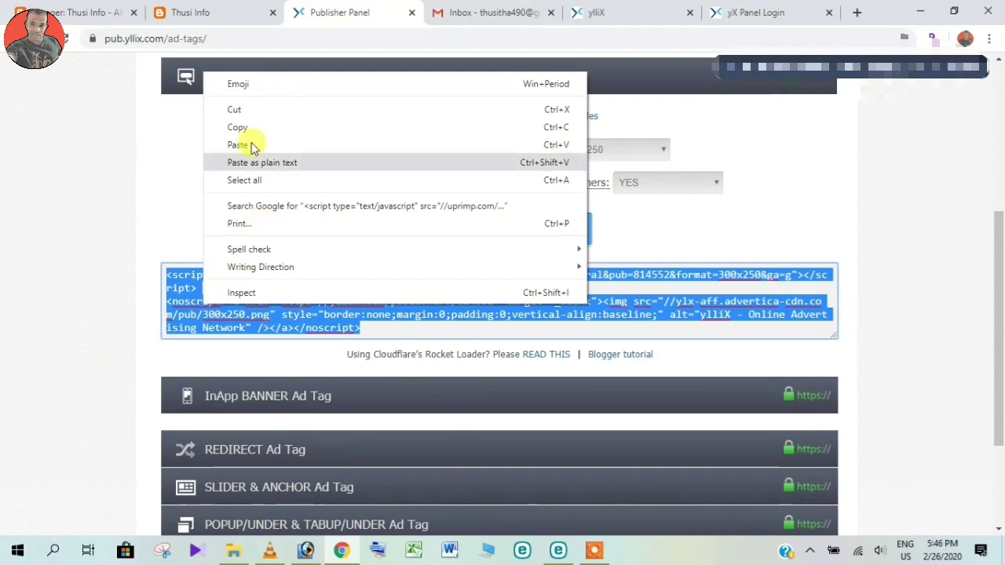
{"action": "left_click", "coordinate": [246, 128]}
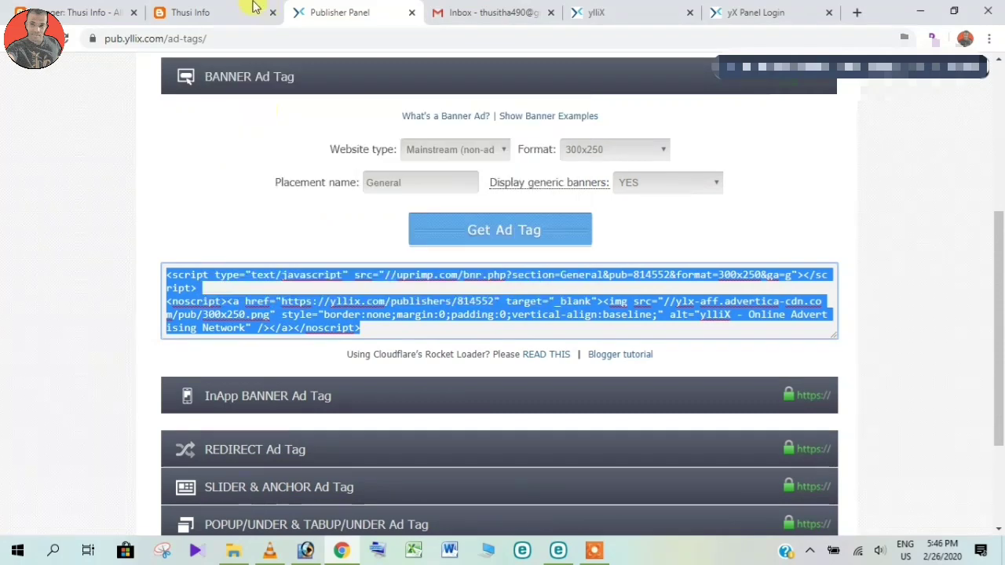
Switch to Blogger, close the leftover Thusi Info blog page and open the Layout page of Thusi Blog
{"action": "left_click", "coordinate": [112, 7]}
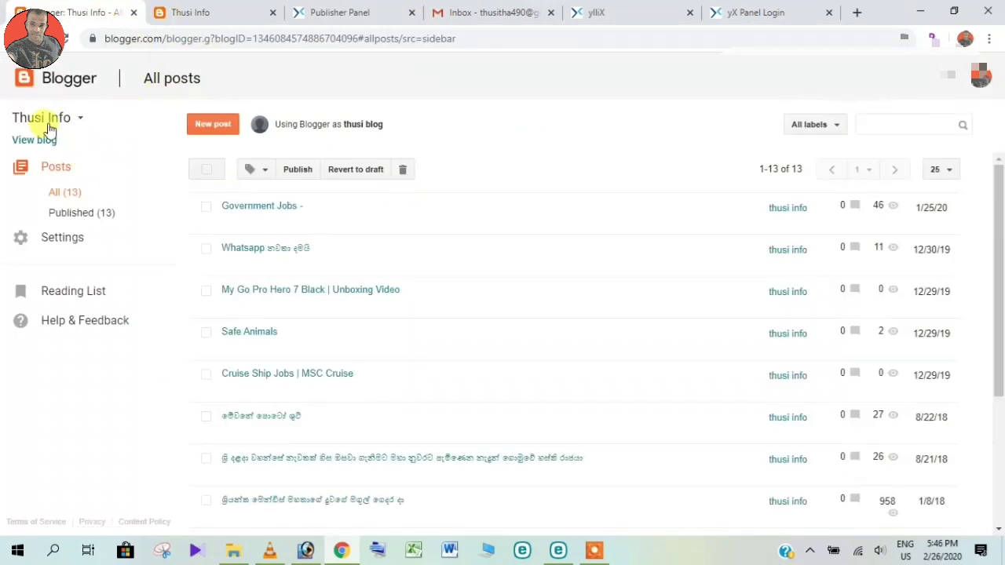
{"action": "left_click", "coordinate": [80, 119]}
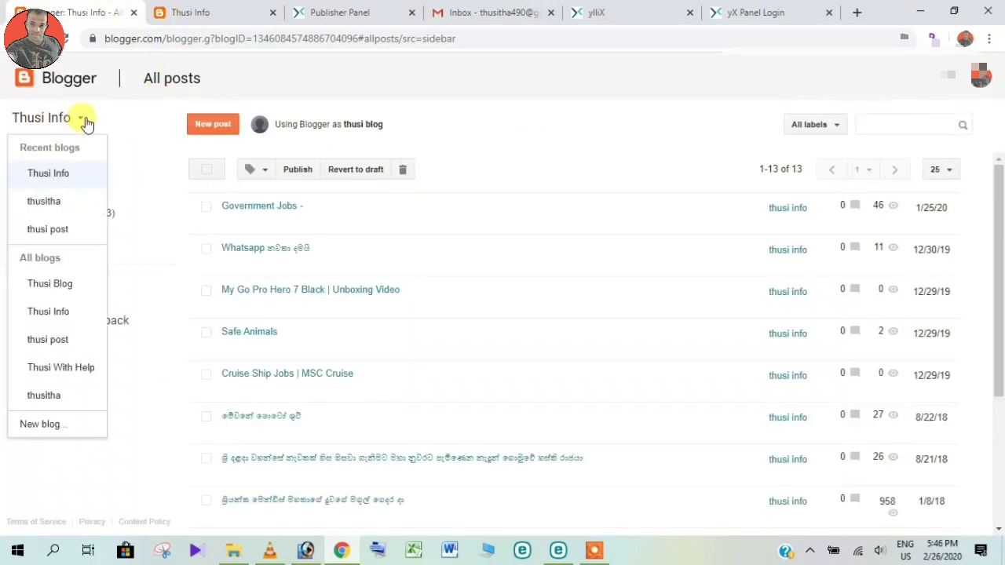
{"action": "left_click", "coordinate": [98, 291]}
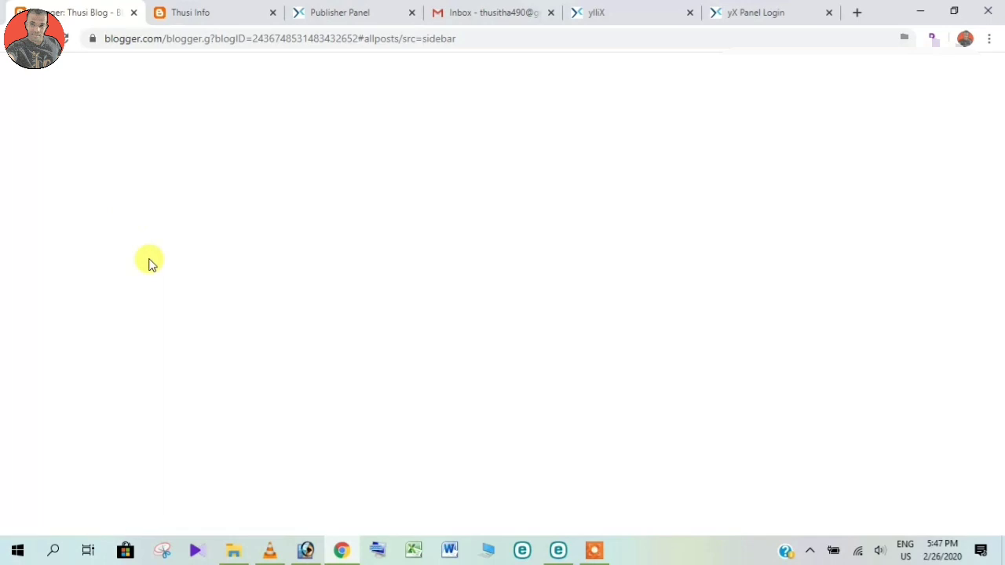
{"action": "left_click", "coordinate": [273, 13]}
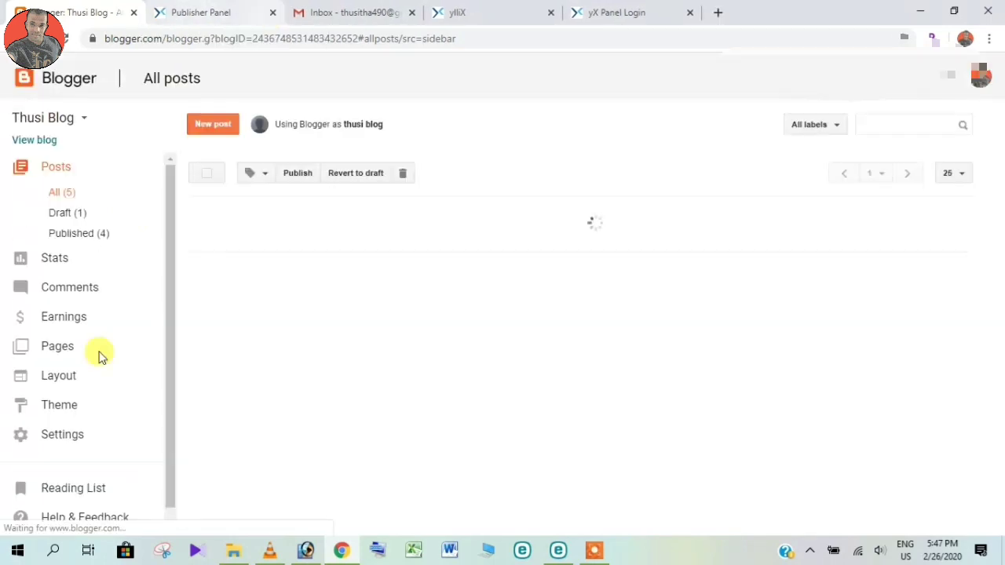
{"action": "left_click", "coordinate": [57, 380]}
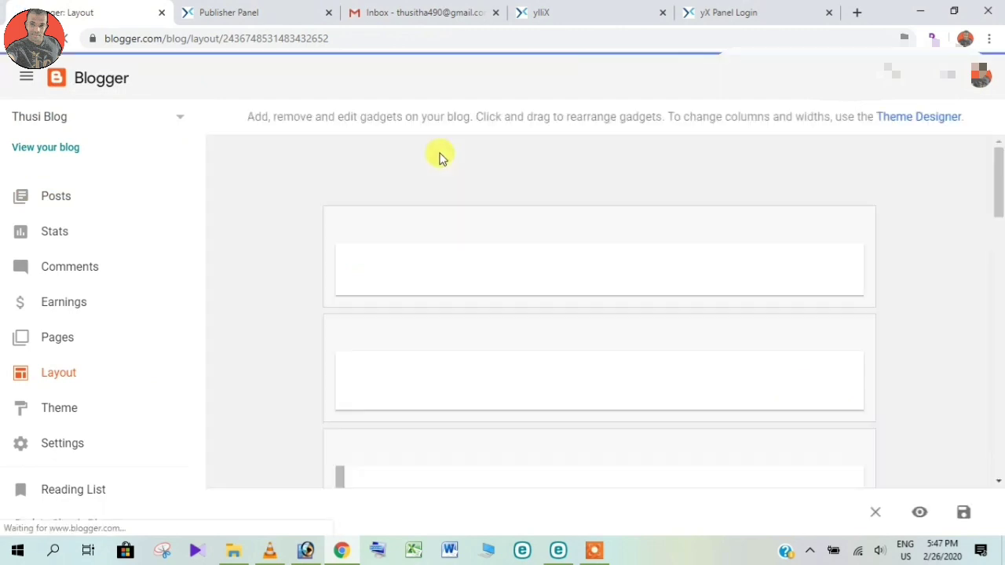
Look over the gadget sections, open the live Thusi Blog in a separate tab and return to the layout
{"action": "left_click_drag", "start_coordinate": [1001, 191], "coordinate": [1001, 241]}
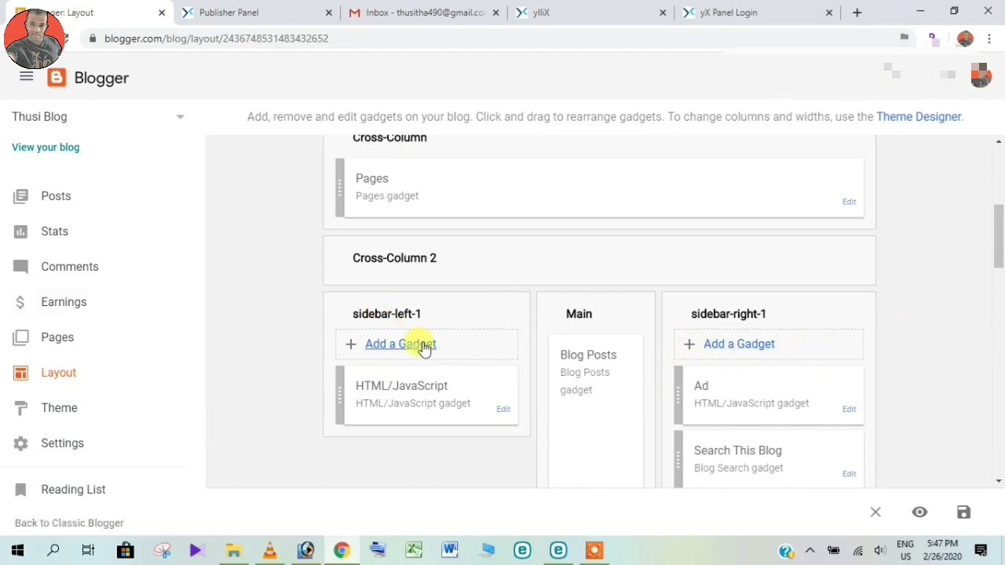
{"action": "scroll", "coordinate": [429, 275], "scroll_direction": "down", "scroll_amount": 1}
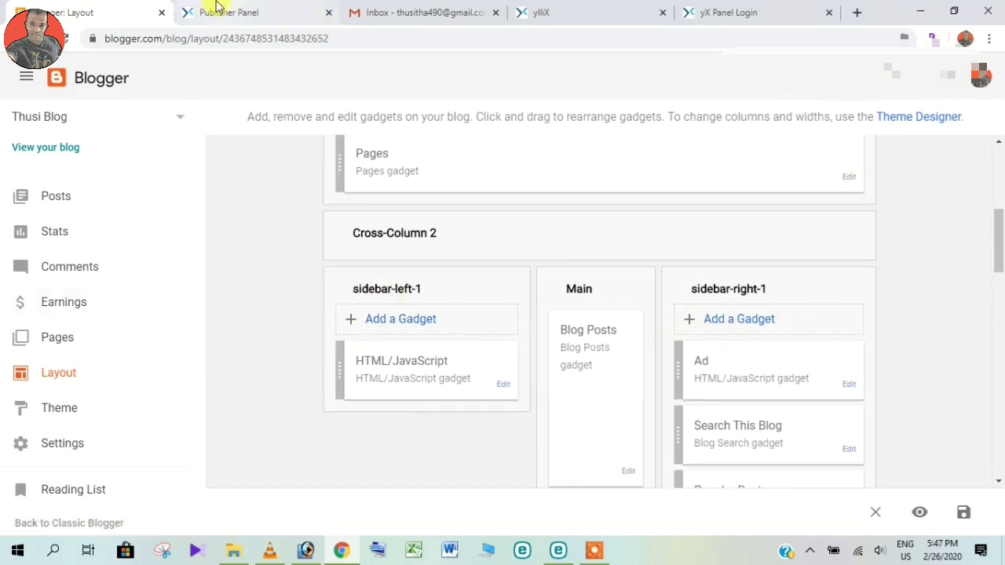
{"action": "left_click", "coordinate": [63, 150]}
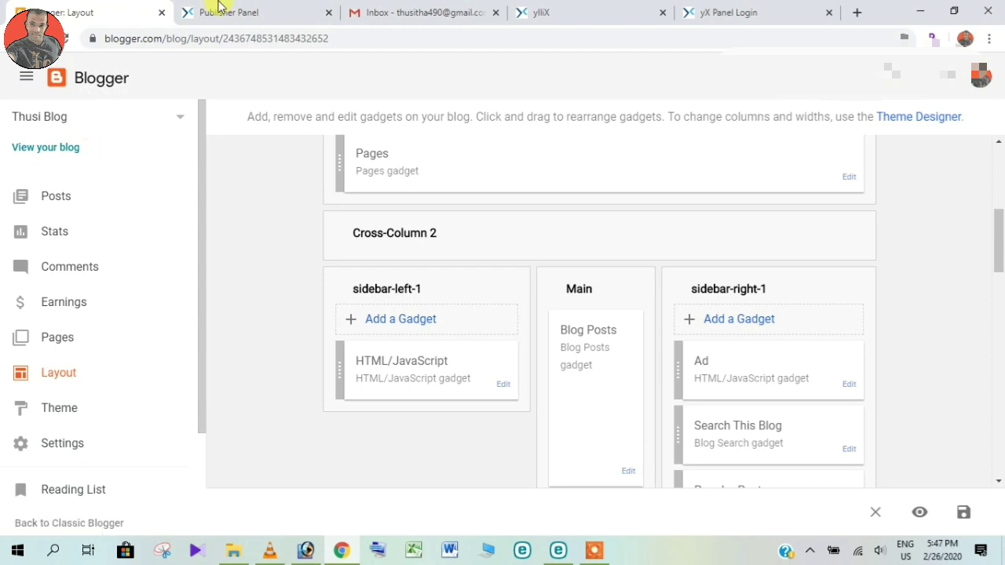
{"action": "left_click", "coordinate": [81, 9]}
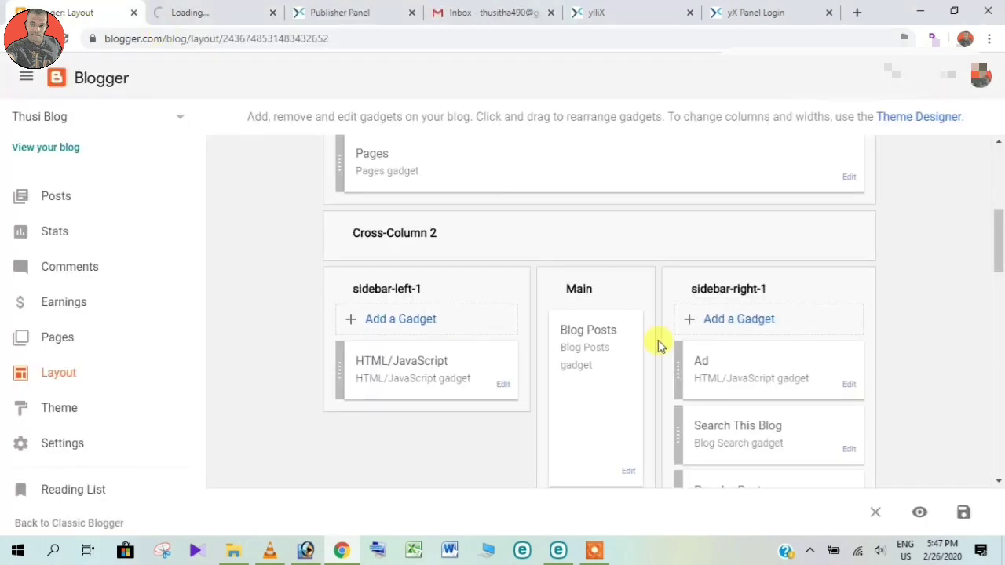
Review the layout's sections from header to footer and add an HTML/JavaScript gadget to sidebar-right-1
{"action": "scroll", "coordinate": [1001, 252], "scroll_direction": "up", "scroll_amount": 2}
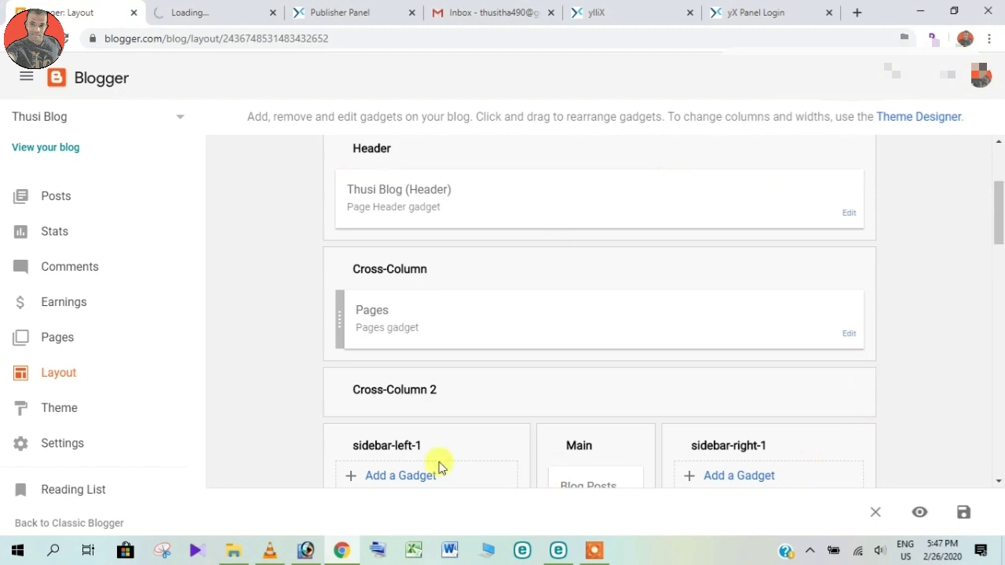
{"action": "scroll", "coordinate": [1002, 205], "scroll_direction": "down", "scroll_amount": 3}
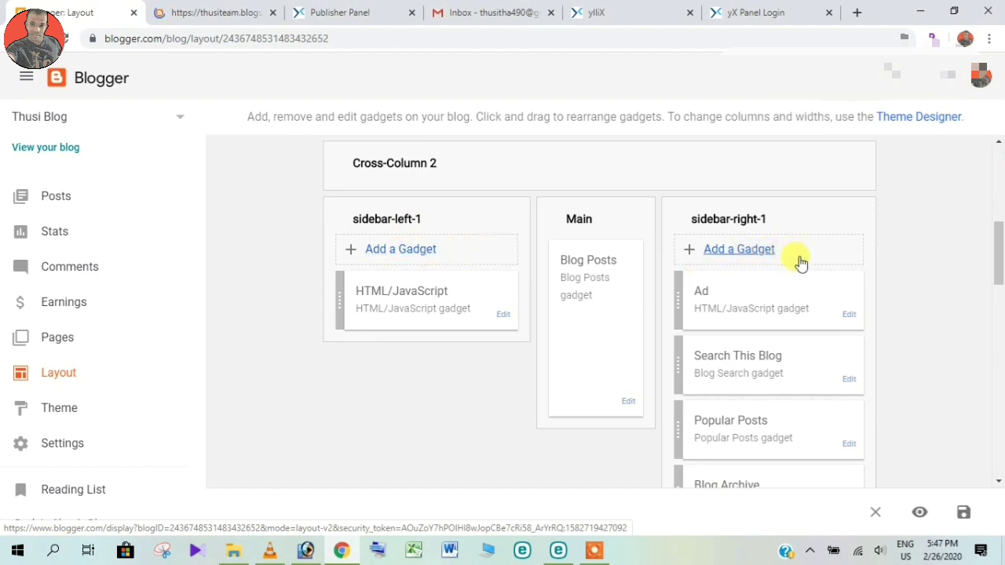
{"action": "left_click_drag", "start_coordinate": [998, 249], "coordinate": [822, 419]}
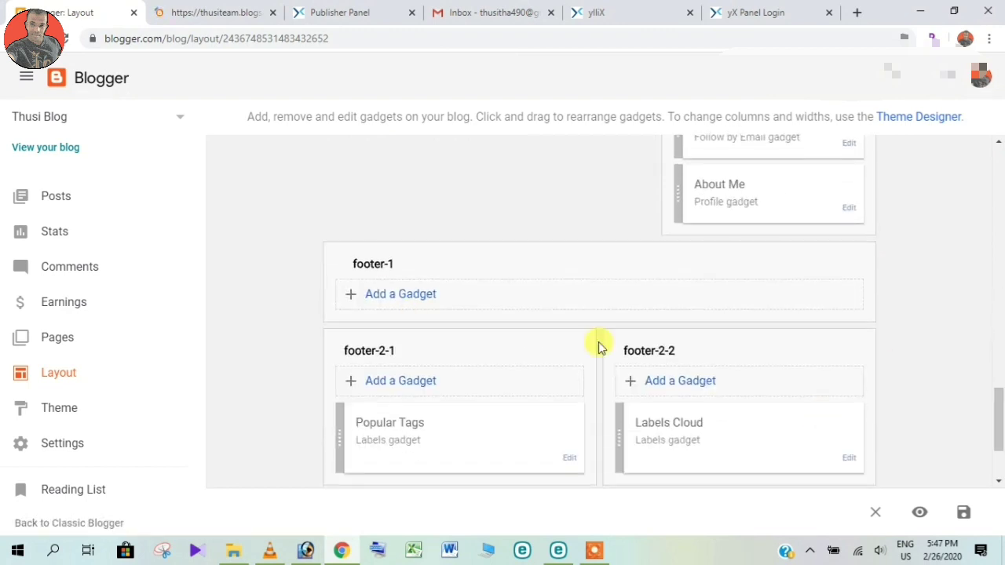
{"action": "left_click_drag", "start_coordinate": [1002, 402], "coordinate": [984, 235]}
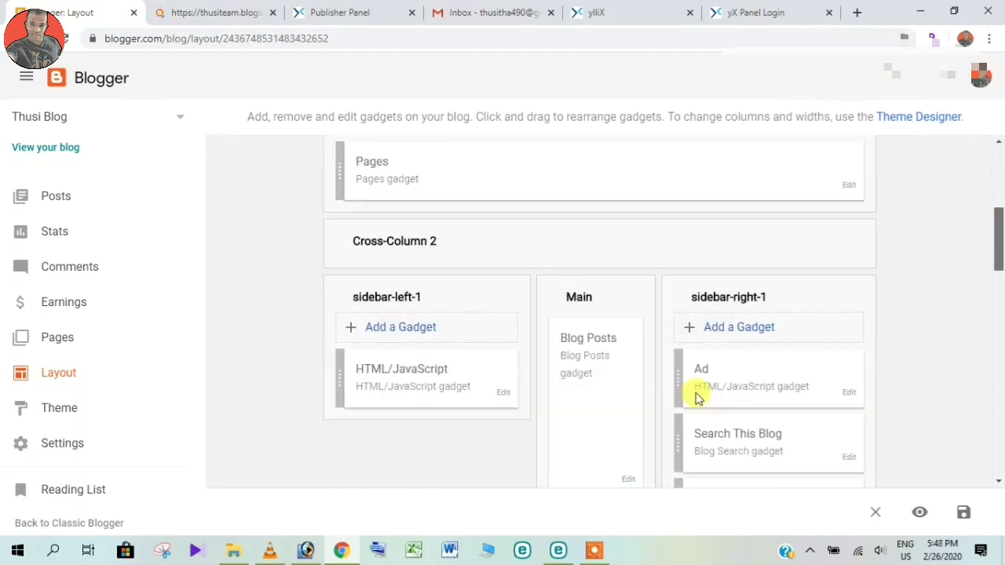
{"action": "left_click", "coordinate": [718, 333]}
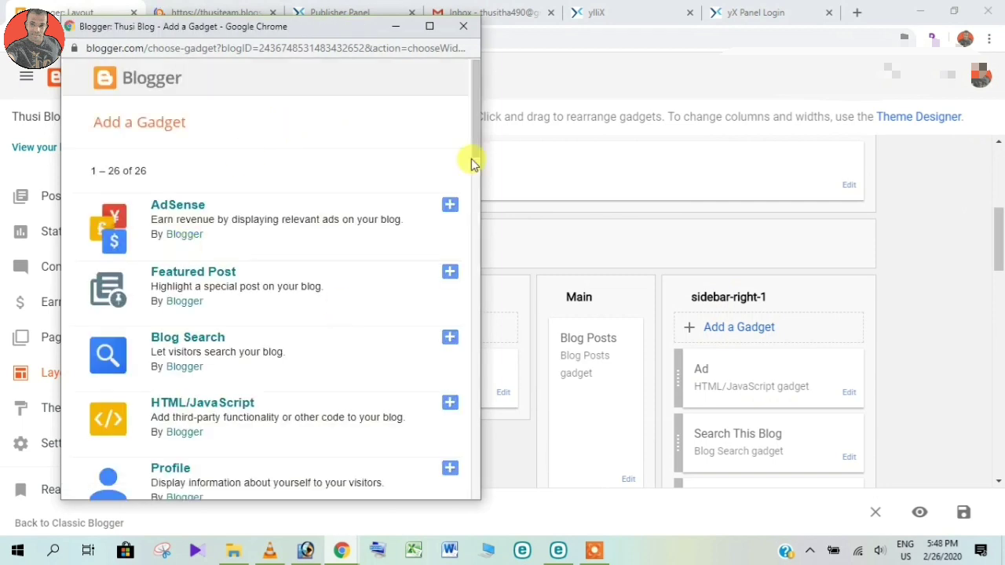
{"action": "scroll", "coordinate": [475, 146], "scroll_direction": "down", "scroll_amount": 2}
{"action": "scroll", "coordinate": [476, 125], "scroll_direction": "up", "scroll_amount": 2}
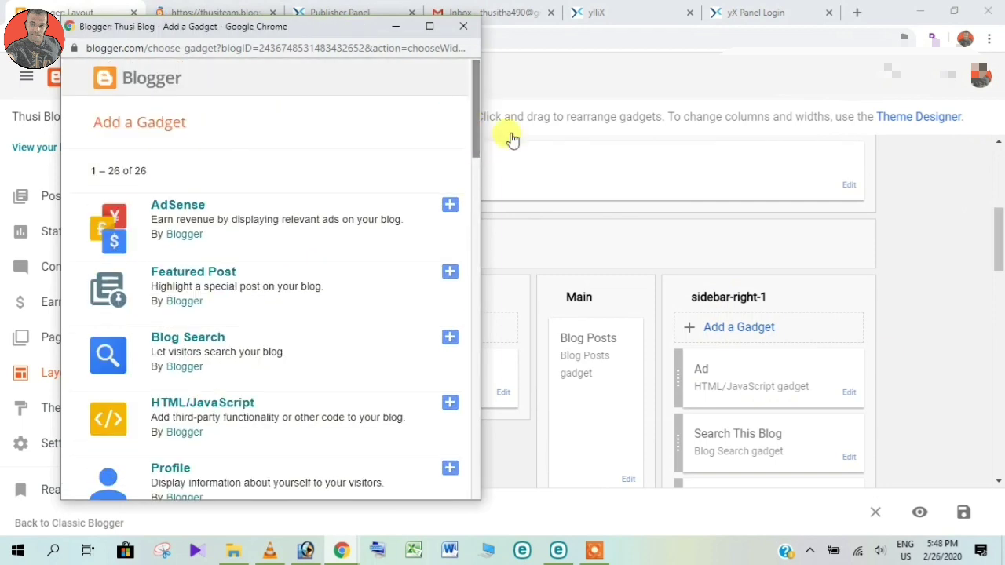
{"action": "left_click_drag", "start_coordinate": [477, 143], "coordinate": [455, 179]}
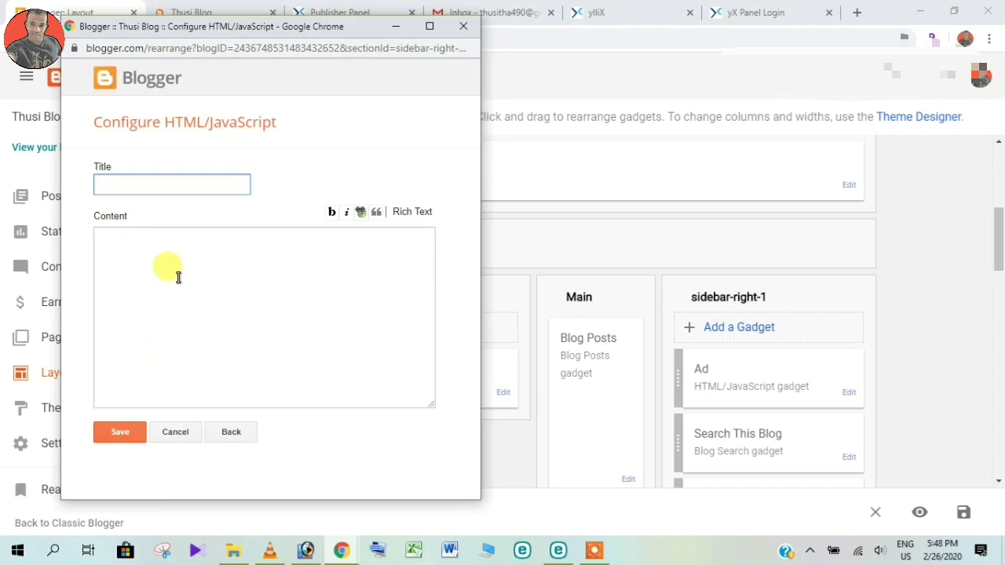
Paste the copied ad code as the gadget's content, title it Advertisement and save the gadget
{"action": "left_click", "coordinate": [241, 315]}
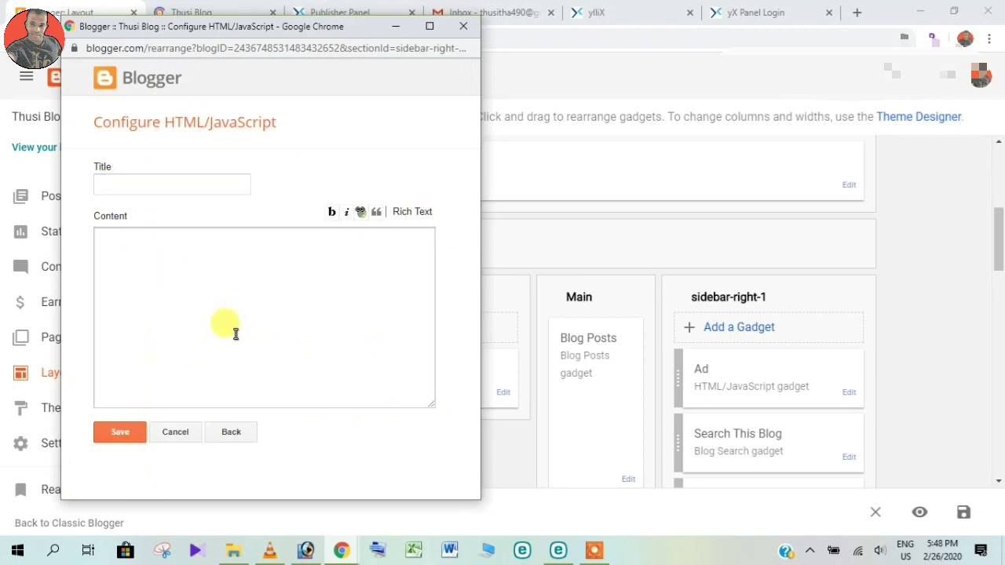
{"action": "key", "text": "ctrl+v"}
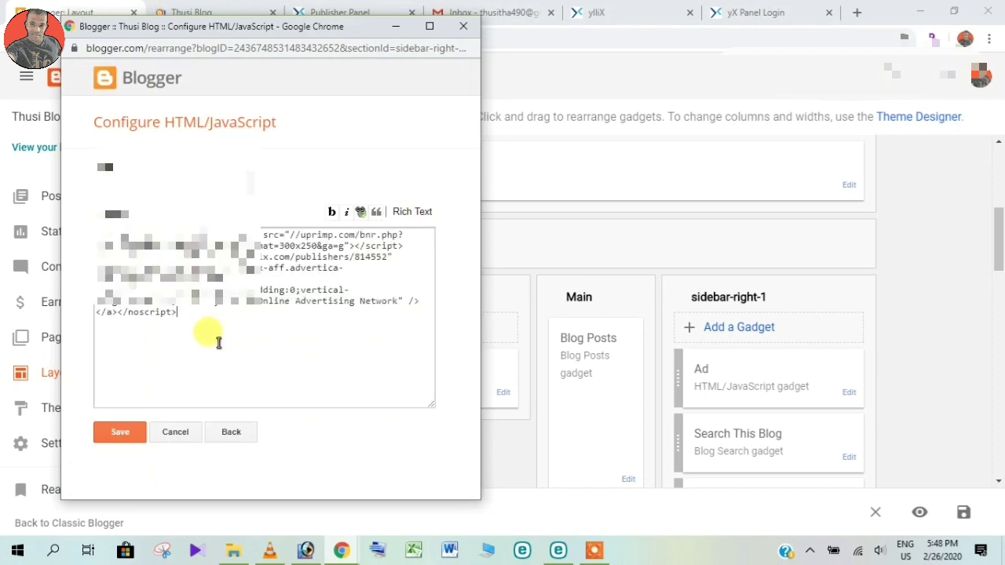
{"action": "left_click", "coordinate": [112, 183]}
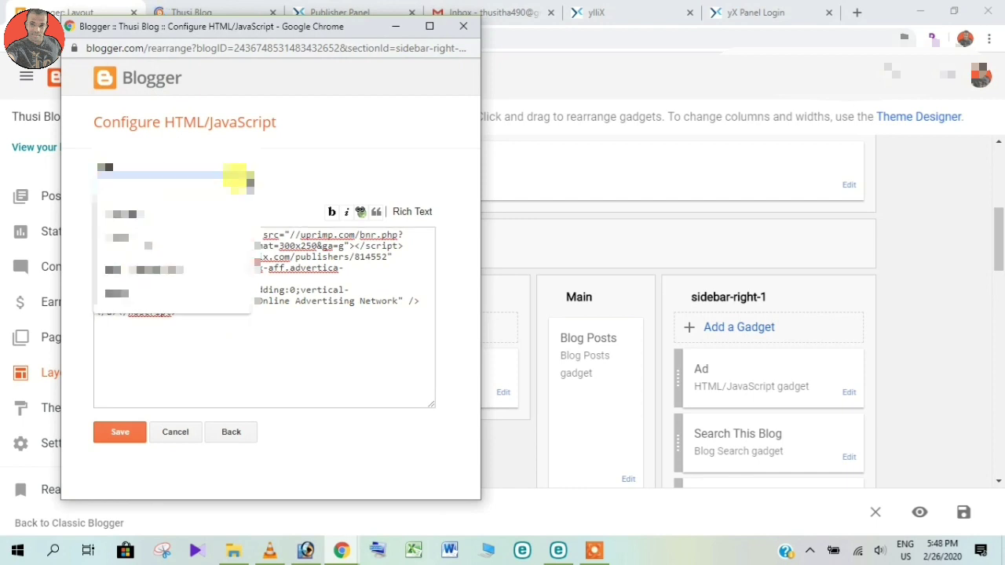
{"action": "key", "text": "Escape"}
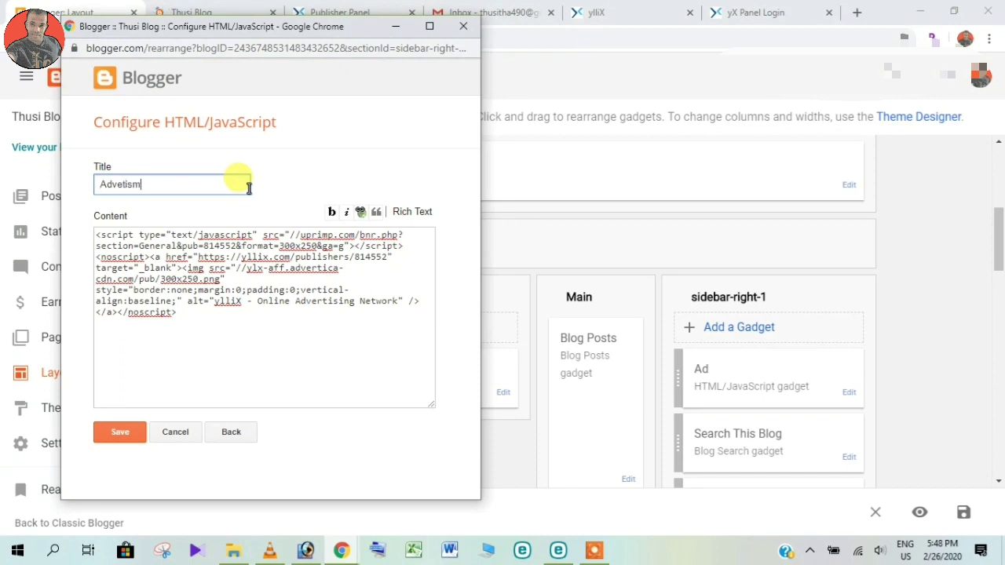
{"action": "right_click", "coordinate": [143, 187]}
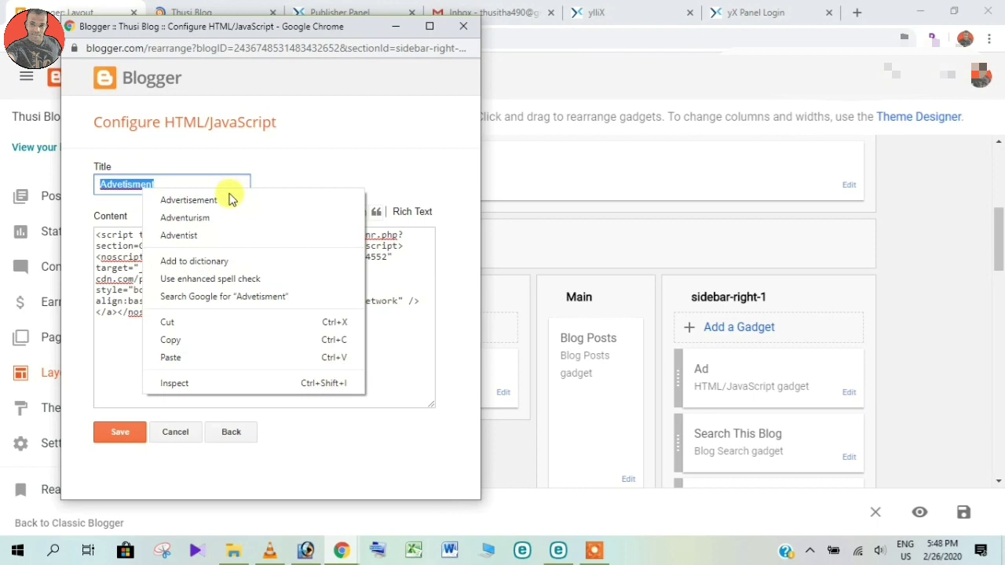
{"action": "left_click", "coordinate": [231, 201]}
{"action": "left_click", "coordinate": [124, 434]}
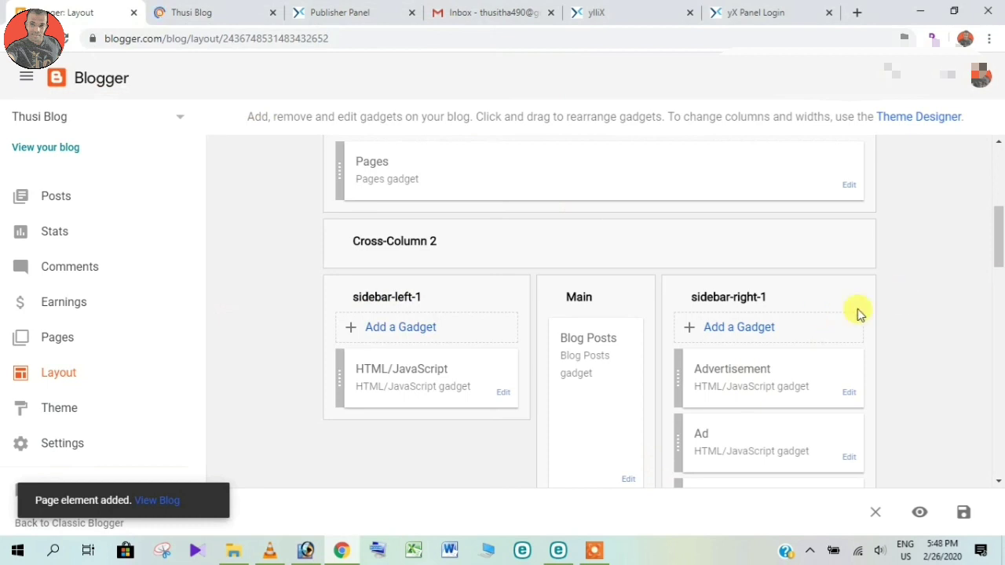
{"action": "left_click_drag", "start_coordinate": [1002, 245], "coordinate": [1002, 264]}
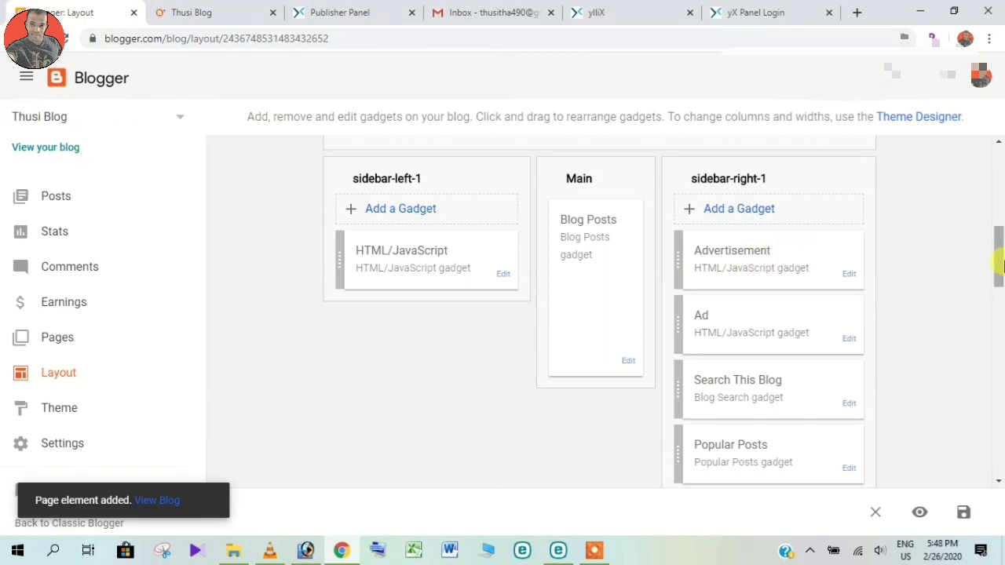
Save the layout arrangement and load the live Thusi Blog page
{"action": "left_click", "coordinate": [962, 514]}
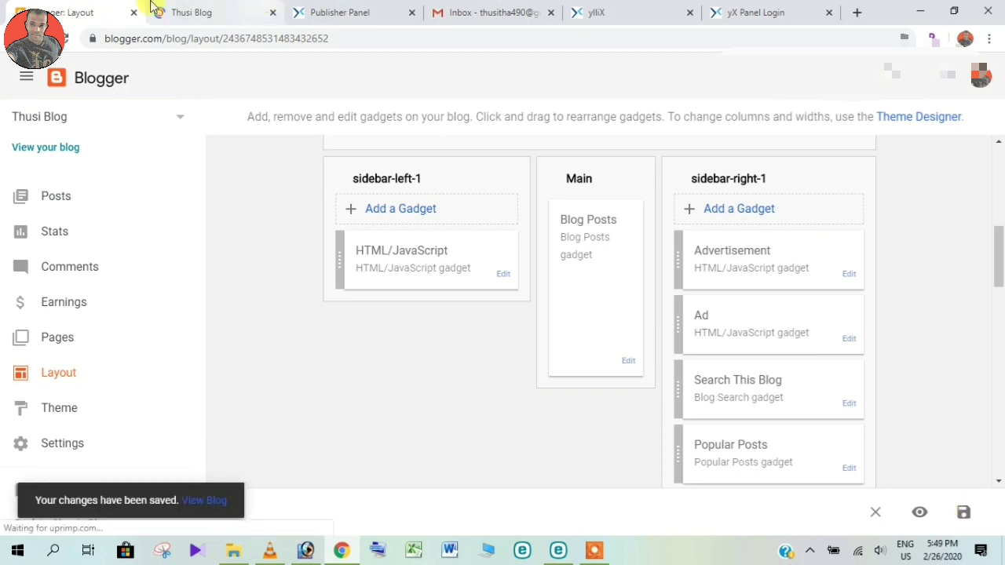
{"action": "left_click", "coordinate": [188, 12]}
{"action": "left_click", "coordinate": [118, 12]}
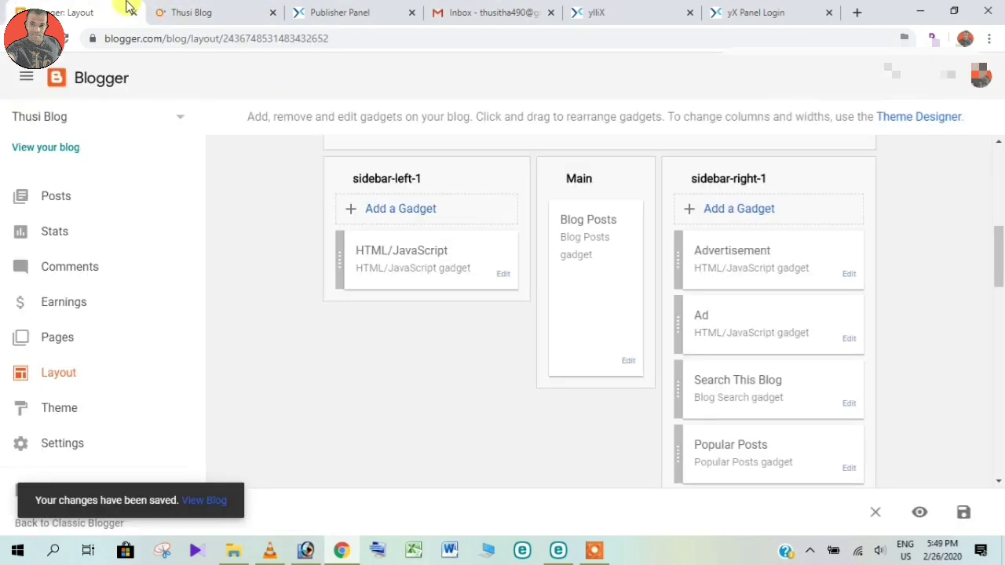
{"action": "left_click", "coordinate": [33, 154]}
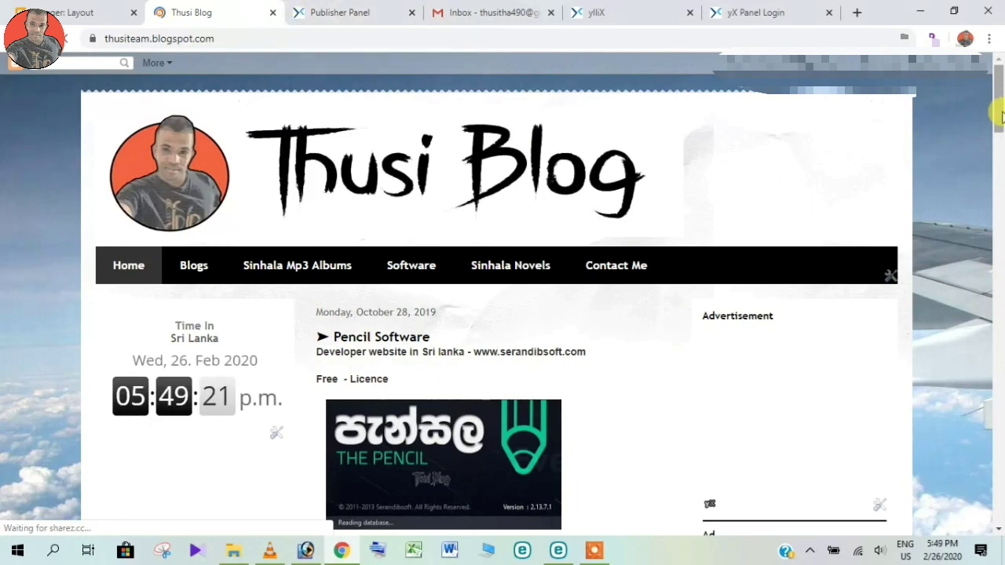
Examine how the Advertisement and Ad gadgets display in the live blog's sidebar
{"action": "scroll", "coordinate": [997, 126], "scroll_direction": "down", "scroll_amount": 4}
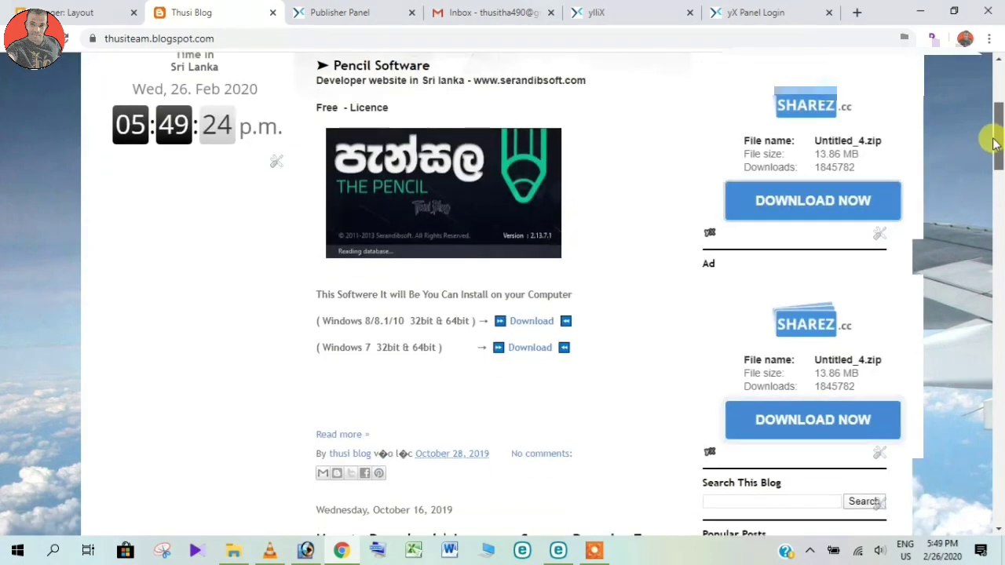
{"action": "scroll", "coordinate": [992, 152], "scroll_direction": "up", "scroll_amount": 3}
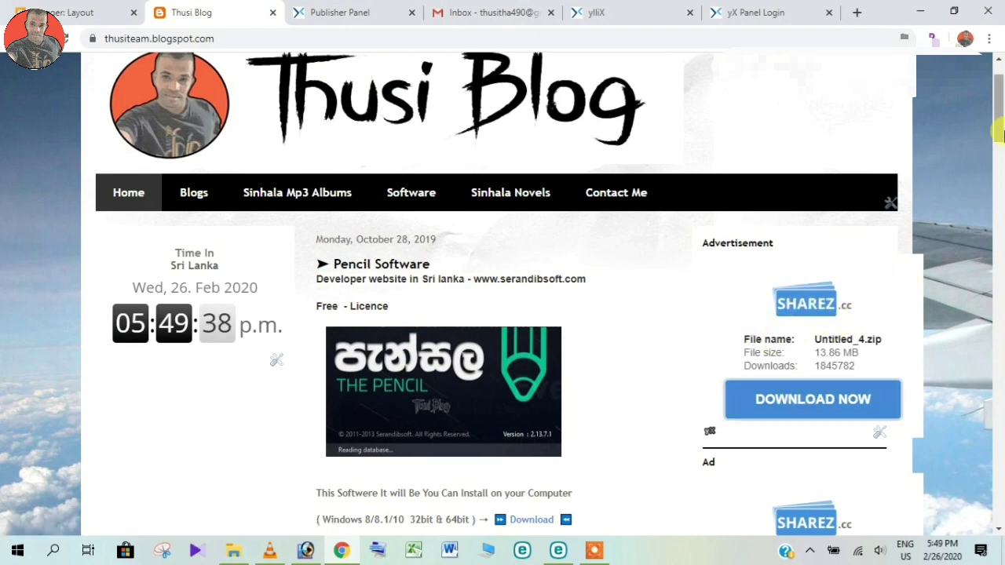
{"action": "scroll", "coordinate": [999, 133], "scroll_direction": "down", "scroll_amount": 3}
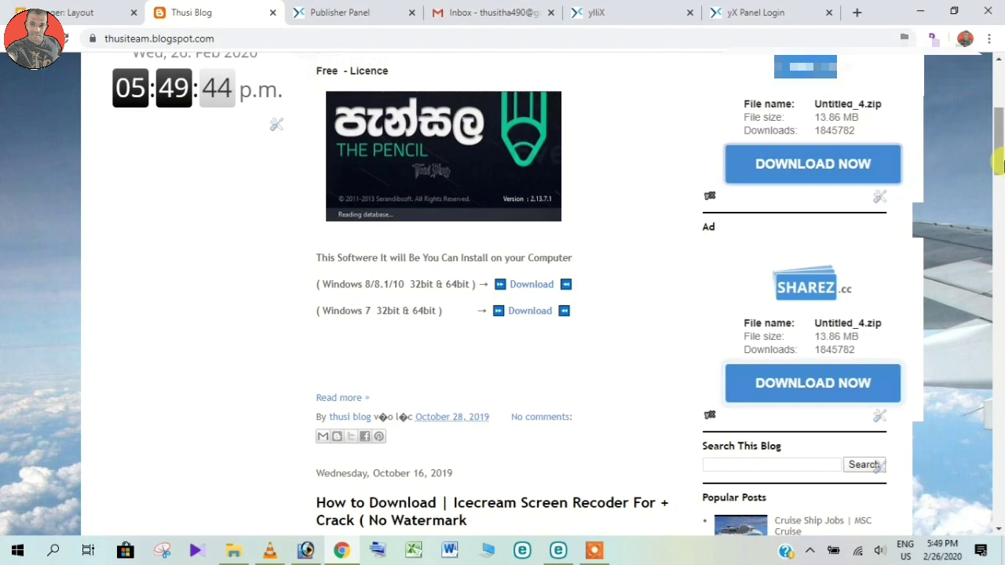
{"action": "left_click_drag", "start_coordinate": [999, 165], "coordinate": [997, 164]}
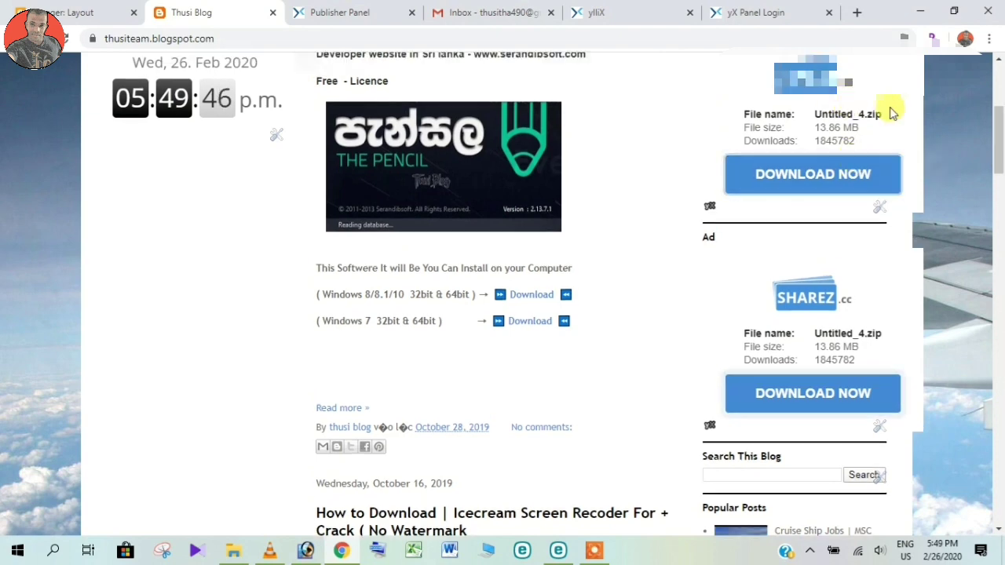
{"action": "scroll", "coordinate": [864, 118], "scroll_direction": "up", "scroll_amount": 1}
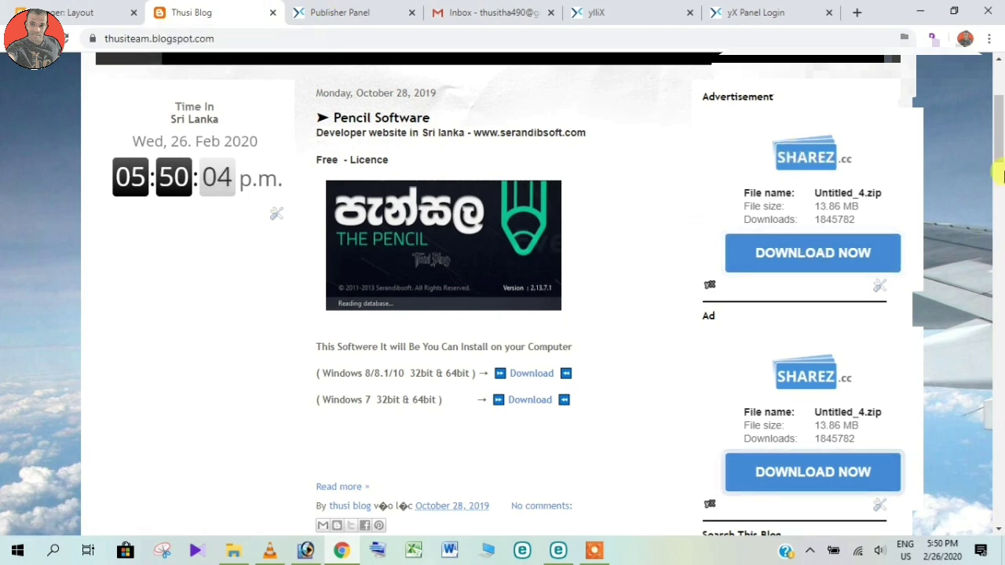
{"action": "scroll", "coordinate": [999, 175], "scroll_direction": "down", "scroll_amount": 3}
{"action": "left_click_drag", "start_coordinate": [999, 174], "coordinate": [999, 100]}
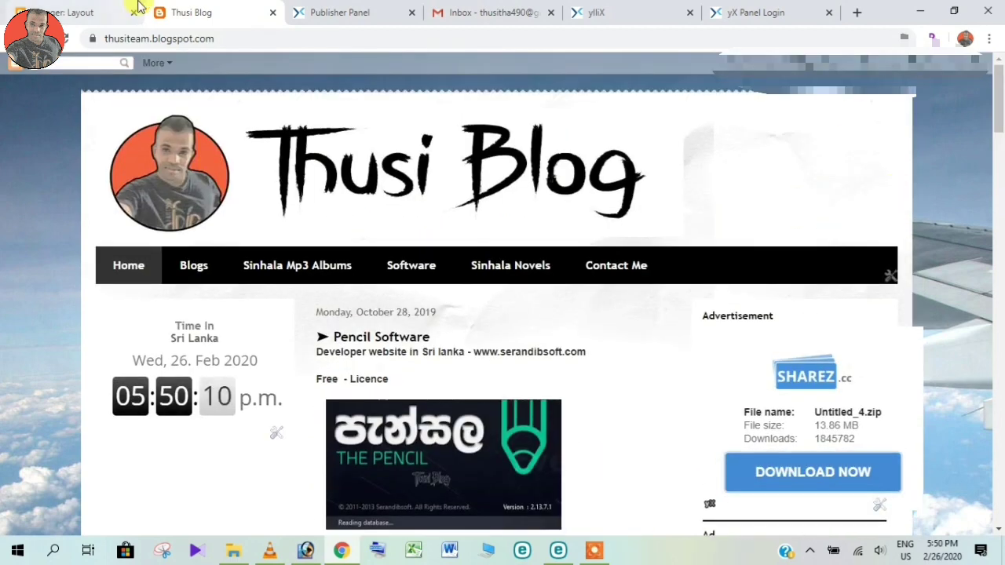
Compare the 300x250 banner code in the yllix Publisher Panel with the ads on the live Thusi Blog
{"action": "left_click", "coordinate": [374, 9]}
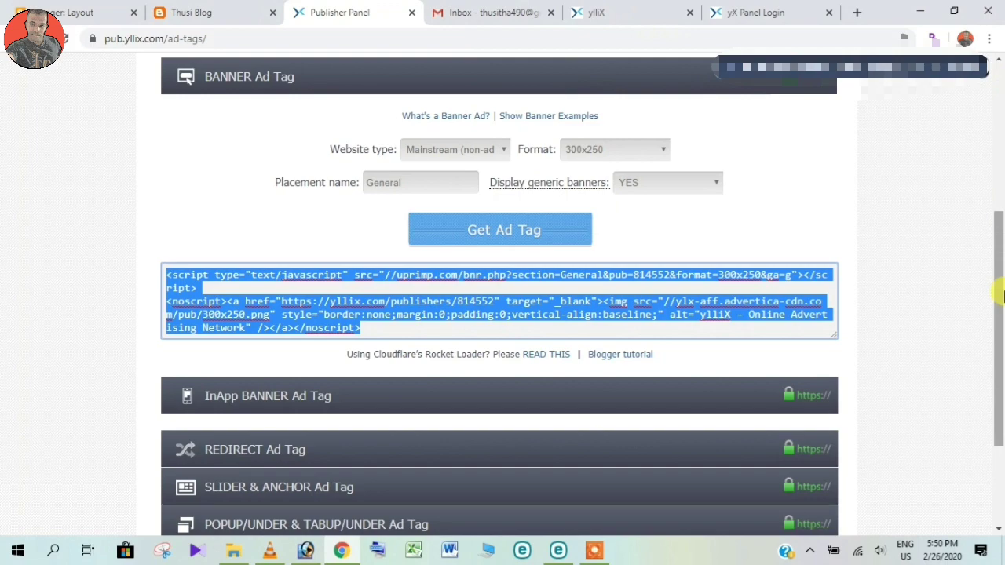
{"action": "left_click", "coordinate": [198, 10]}
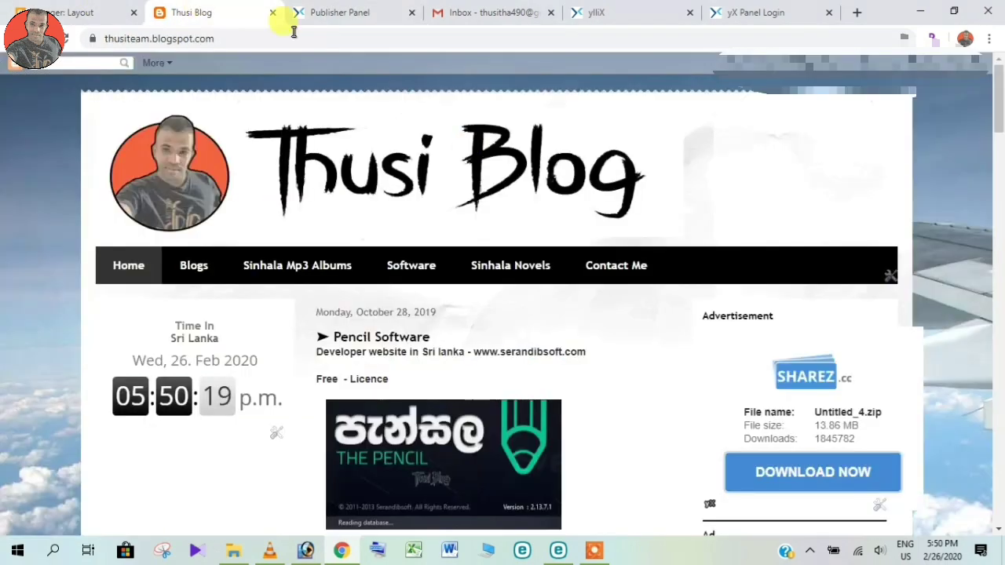
{"action": "left_click", "coordinate": [346, 11]}
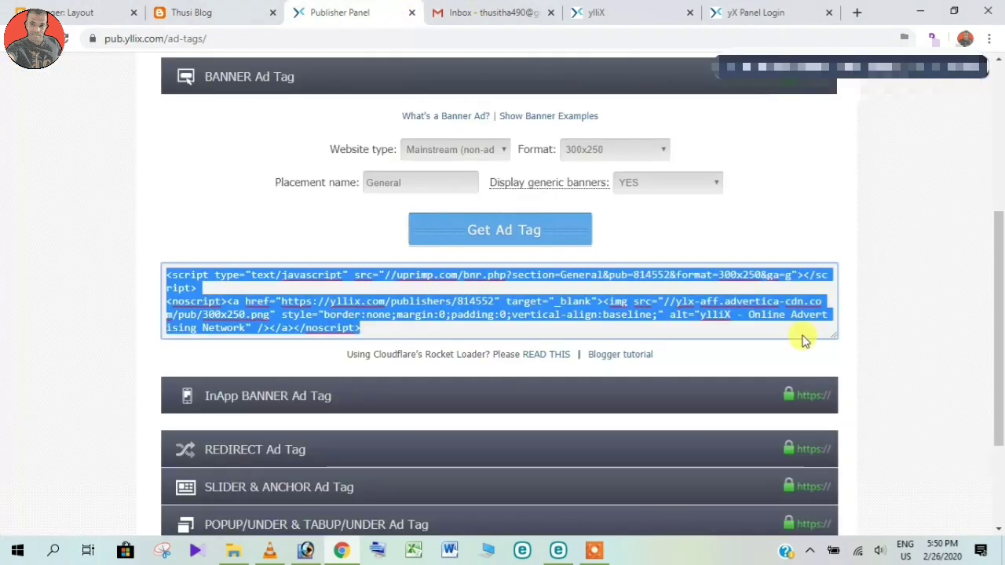
{"action": "left_click", "coordinate": [181, 9]}
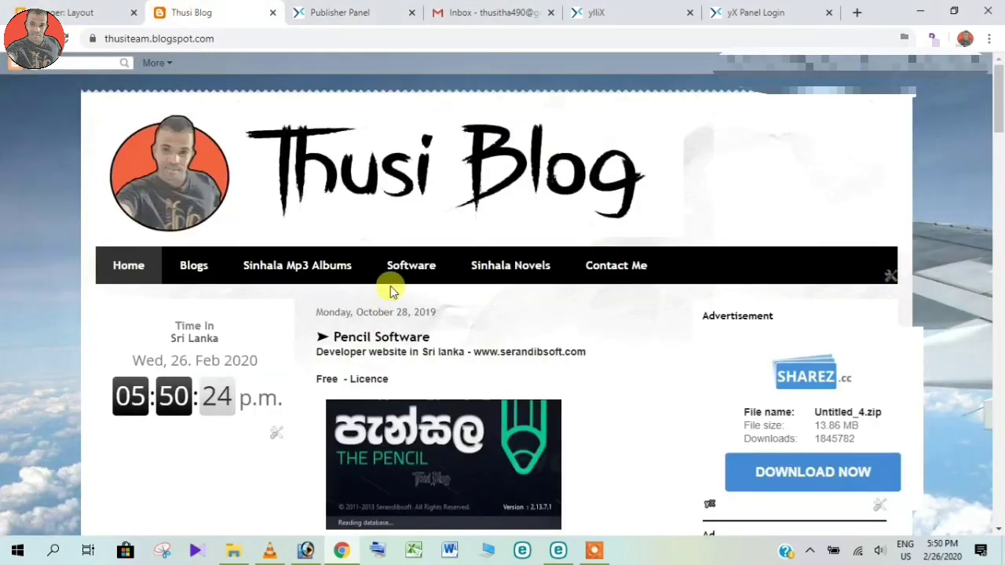
{"action": "mouse_move", "coordinate": [999, 125]}
{"action": "left_mouse_down"}
{"action": "mouse_move", "coordinate": [999, 224]}
{"action": "mouse_move", "coordinate": [996, 139]}
{"action": "mouse_move", "coordinate": [999, 165]}
{"action": "left_mouse_up"}
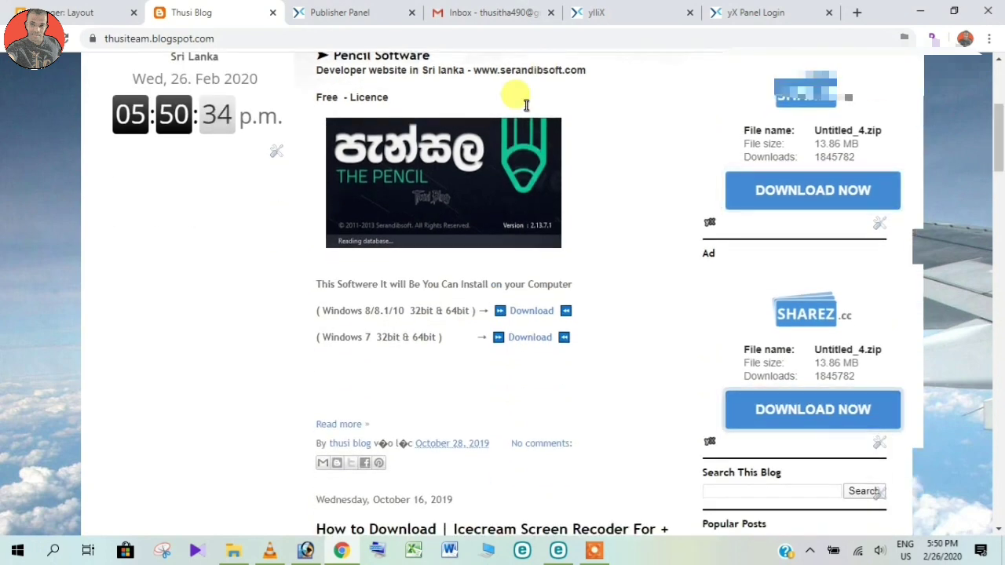
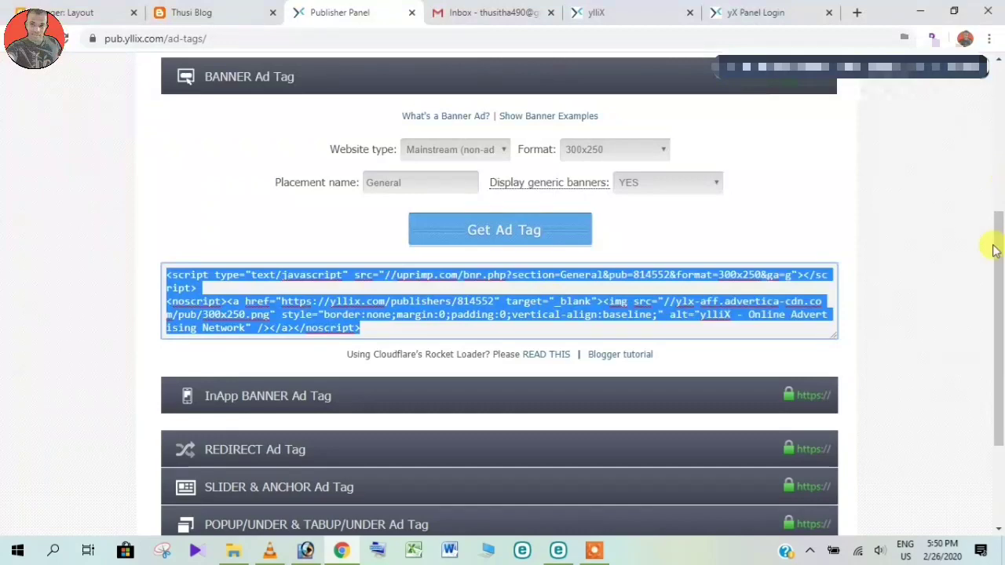
Look over the other ad tag types on yllix's Ad Tag Generator page, from InApp Banner to Direct Link
{"action": "left_click_drag", "start_coordinate": [1002, 246], "coordinate": [1001, 328]}
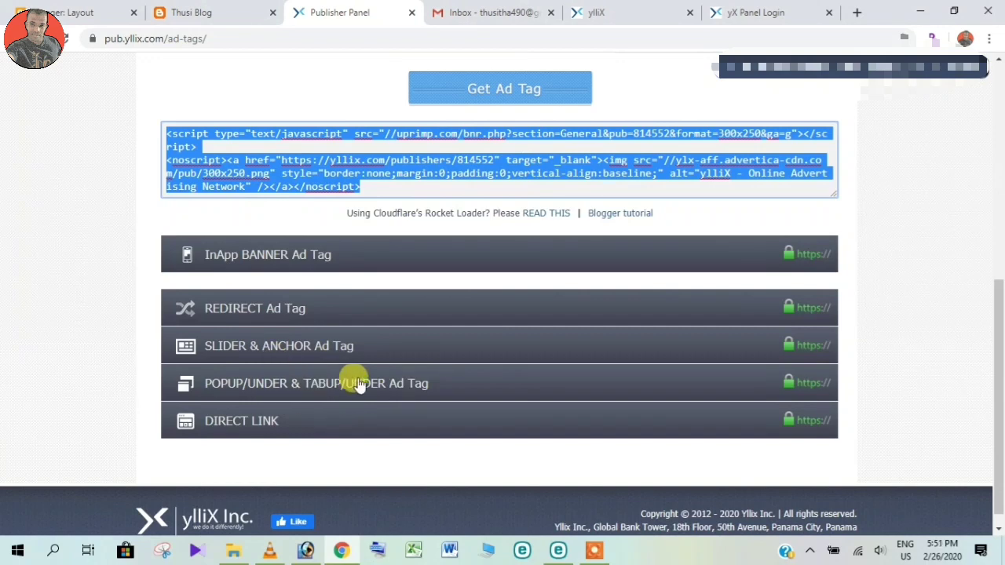
{"action": "left_click_drag", "start_coordinate": [999, 314], "coordinate": [1000, 319]}
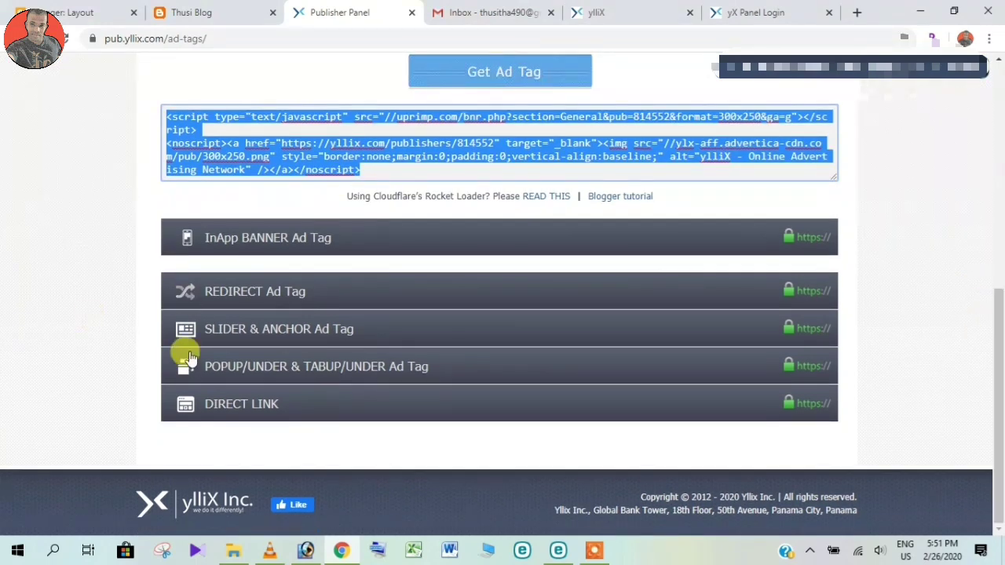
{"action": "left_click_drag", "start_coordinate": [1001, 385], "coordinate": [994, 293]}
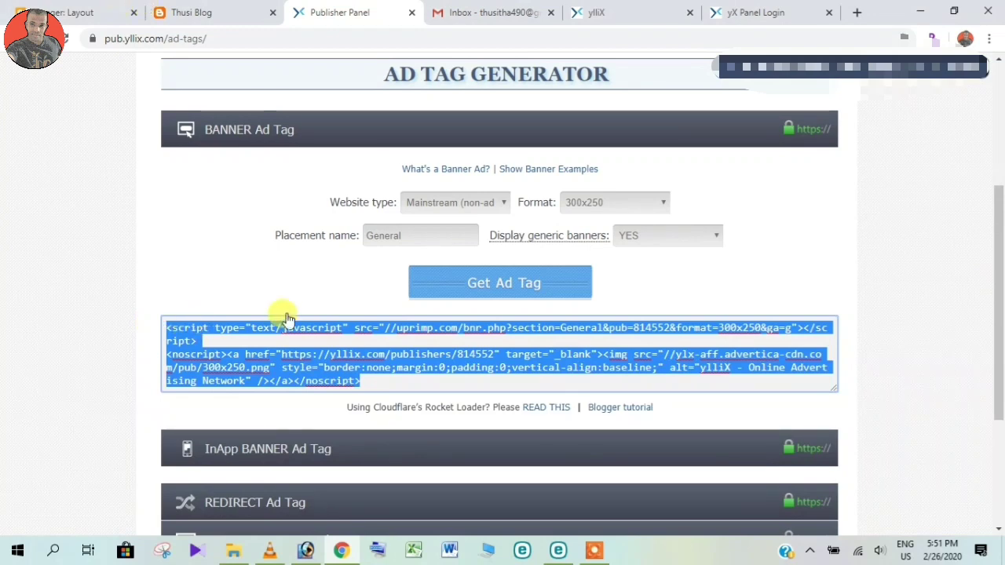
{"action": "left_click", "coordinate": [67, 11]}
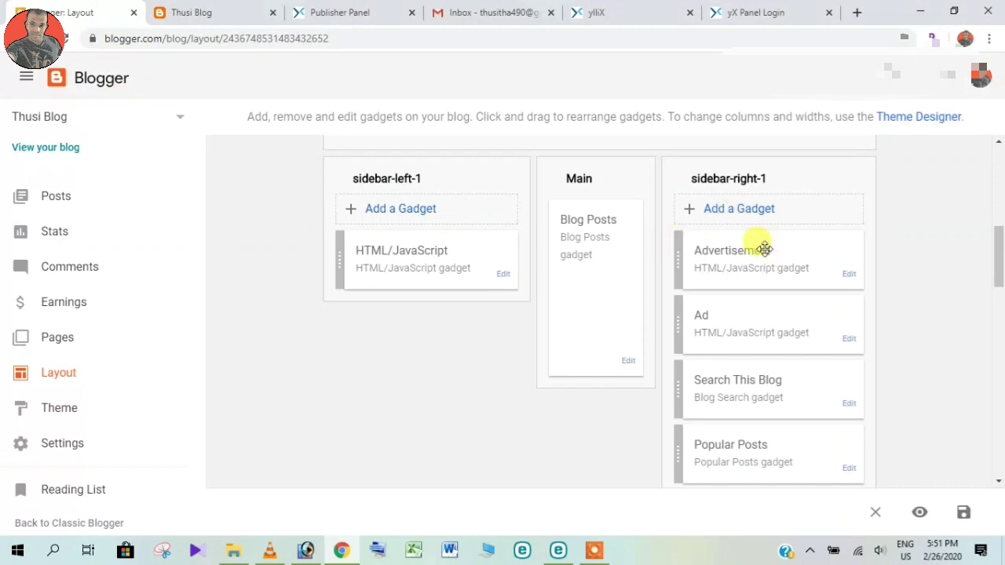
{"action": "left_click", "coordinate": [744, 212]}
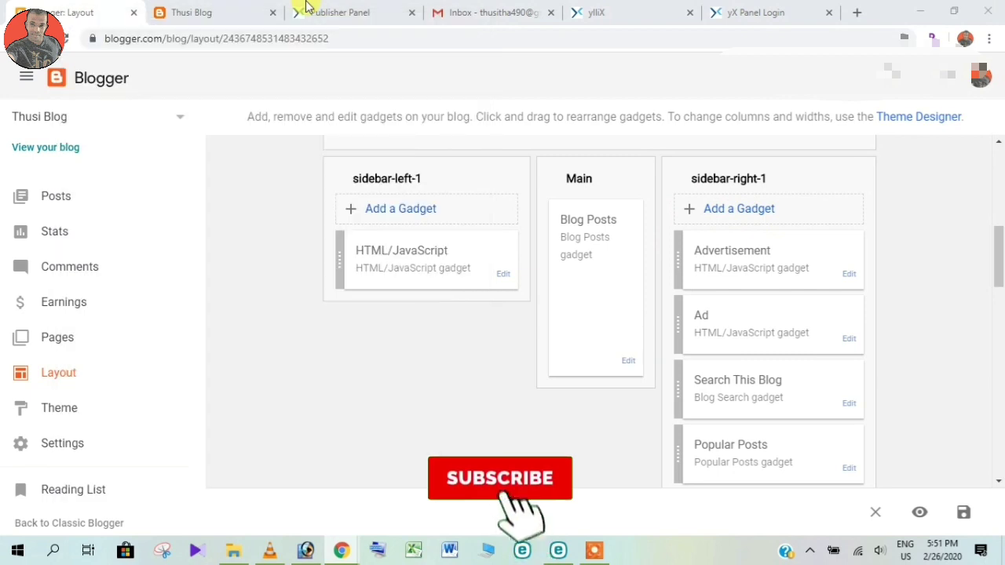
{"action": "left_click", "coordinate": [308, 8]}
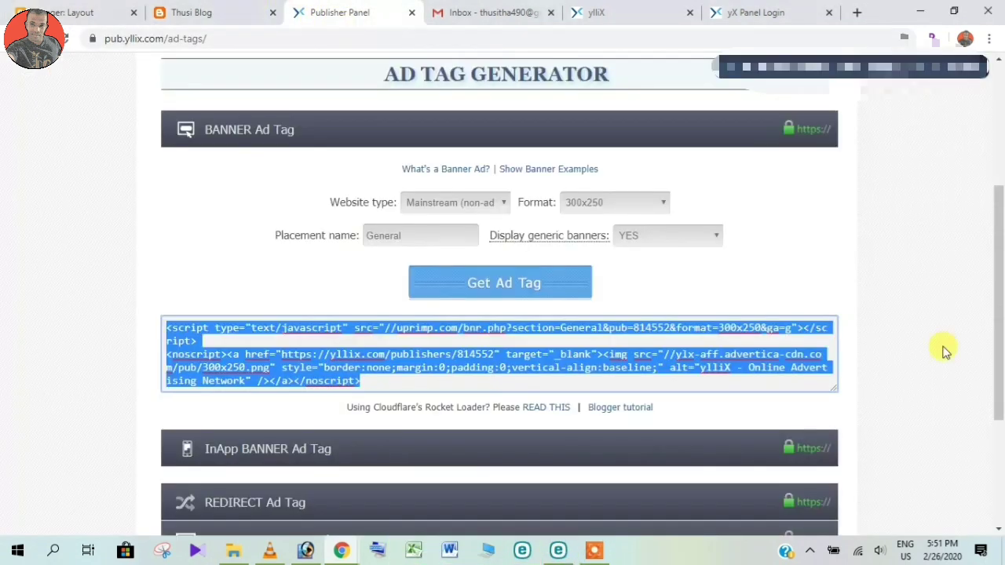
Copy the complete 300x250 banner ad code from the yllix Ad Tag Generator
{"action": "scroll", "coordinate": [1001, 222], "scroll_direction": "down", "scroll_amount": 2}
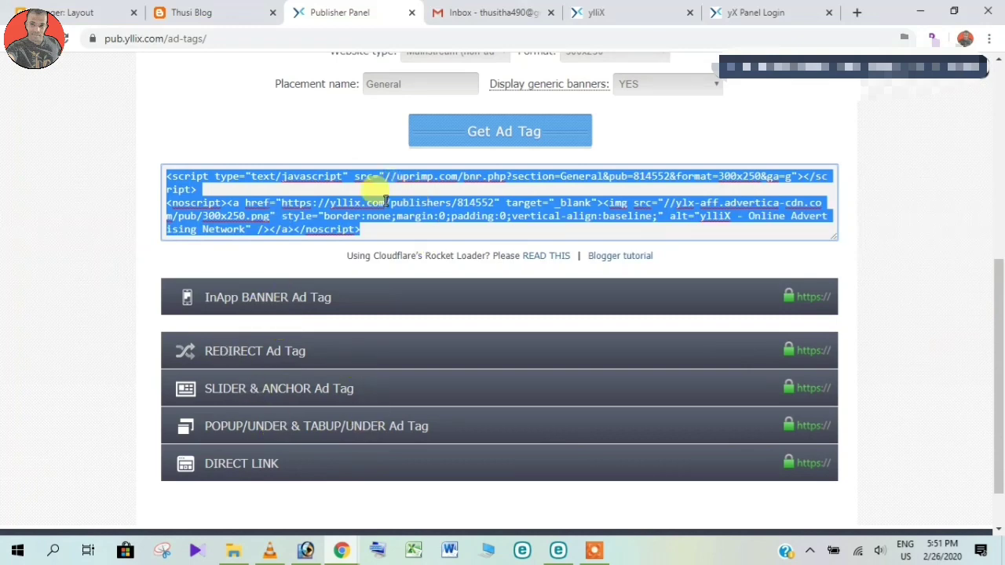
{"action": "left_click", "coordinate": [280, 216]}
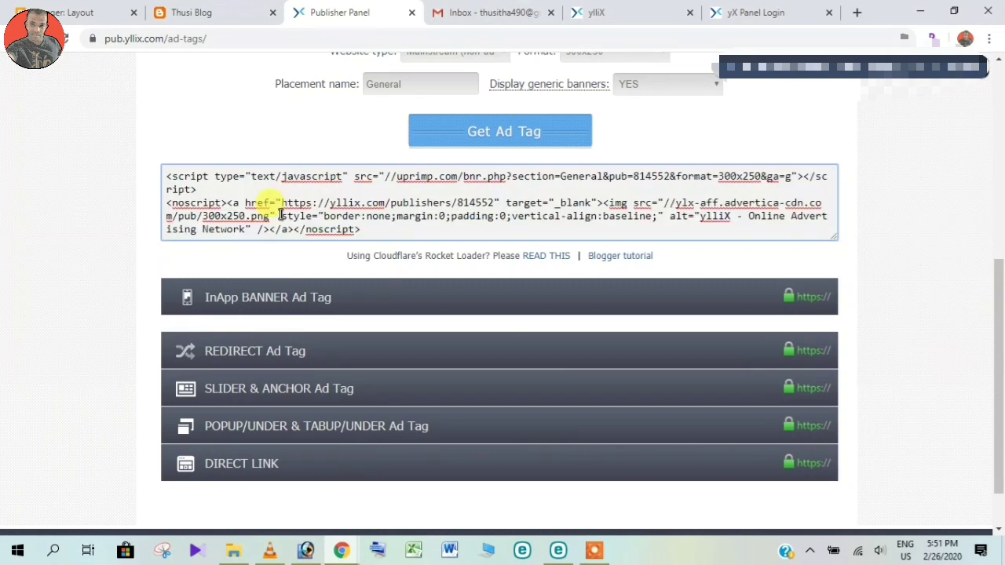
{"action": "key", "text": "ctrl+a"}
{"action": "right_click", "coordinate": [281, 216]}
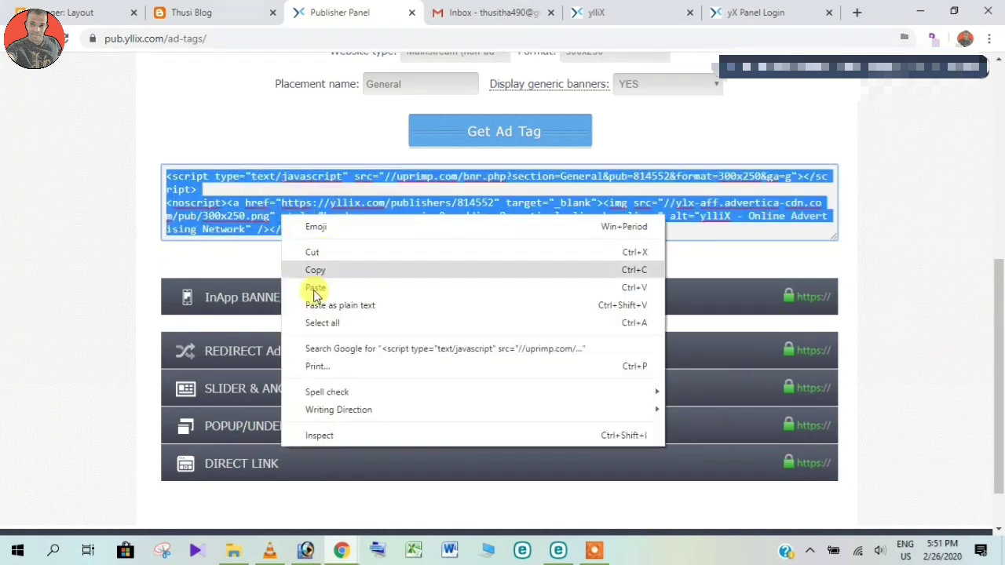
{"action": "left_click", "coordinate": [314, 272]}
Switch to the Blogger layout and start another HTML/JavaScript gadget in sidebar-right-1
{"action": "left_click", "coordinate": [117, 8]}
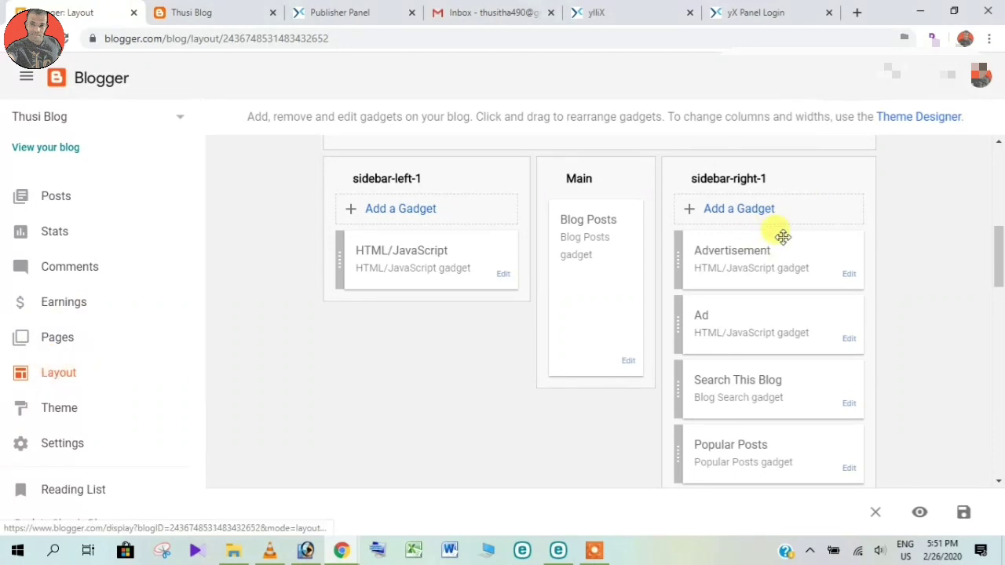
{"action": "scroll", "coordinate": [711, 213], "scroll_direction": "down", "scroll_amount": 1}
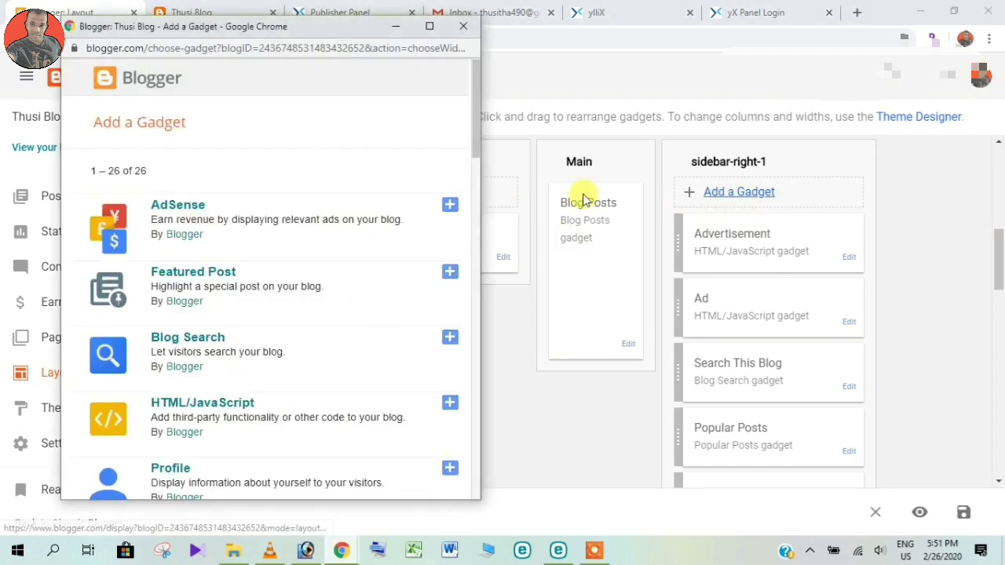
{"action": "left_click_drag", "start_coordinate": [476, 150], "coordinate": [476, 175]}
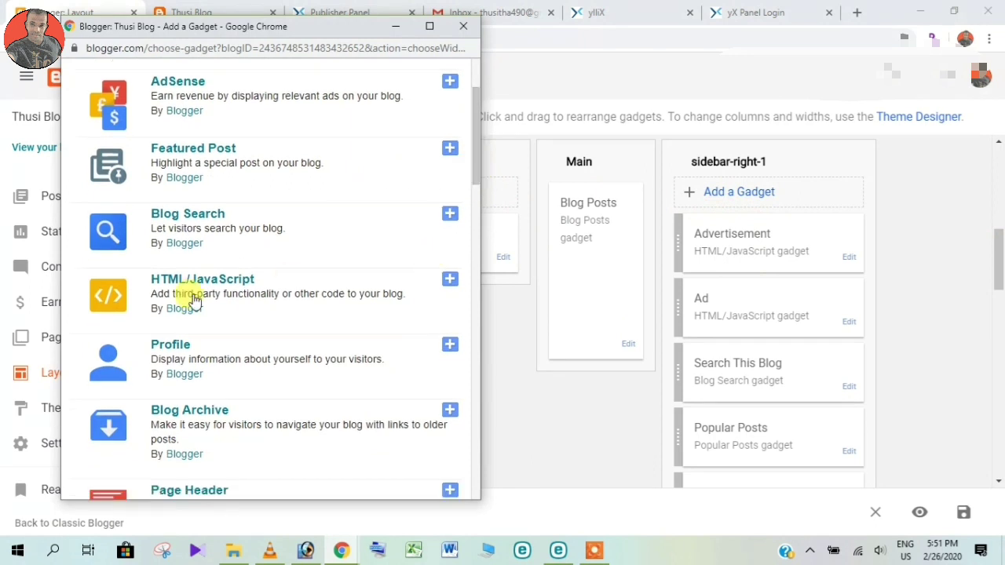
{"action": "left_click", "coordinate": [449, 279]}
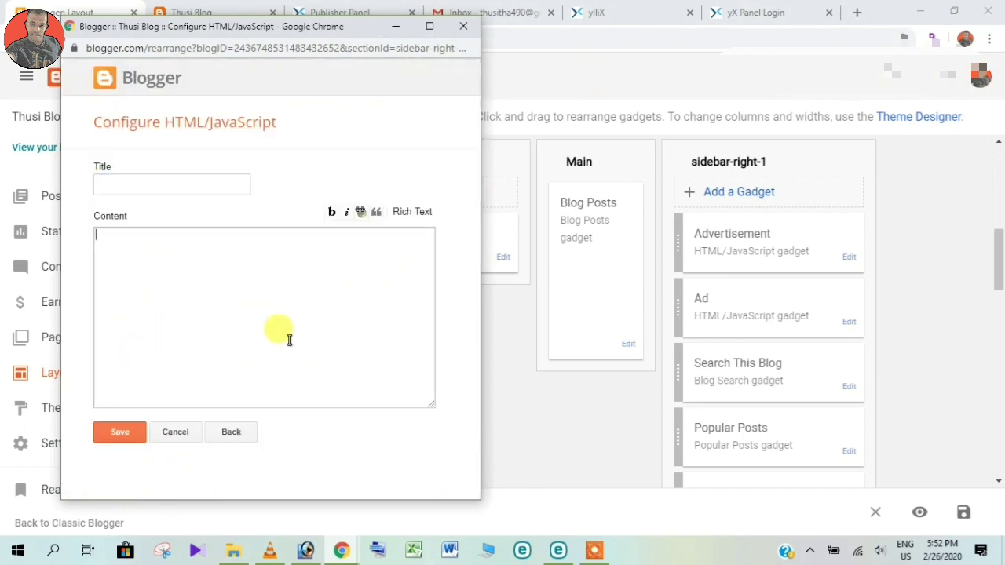
Paste the copied banner ad code as the new gadget's content, clearing the first paste and pasting it again
{"action": "left_click", "coordinate": [296, 340]}
{"action": "key", "text": "ctrl+v"}
{"action": "key", "text": "ctrl+a"}
{"action": "key", "text": "BackSpace"}
{"action": "right_click", "coordinate": [257, 327]}
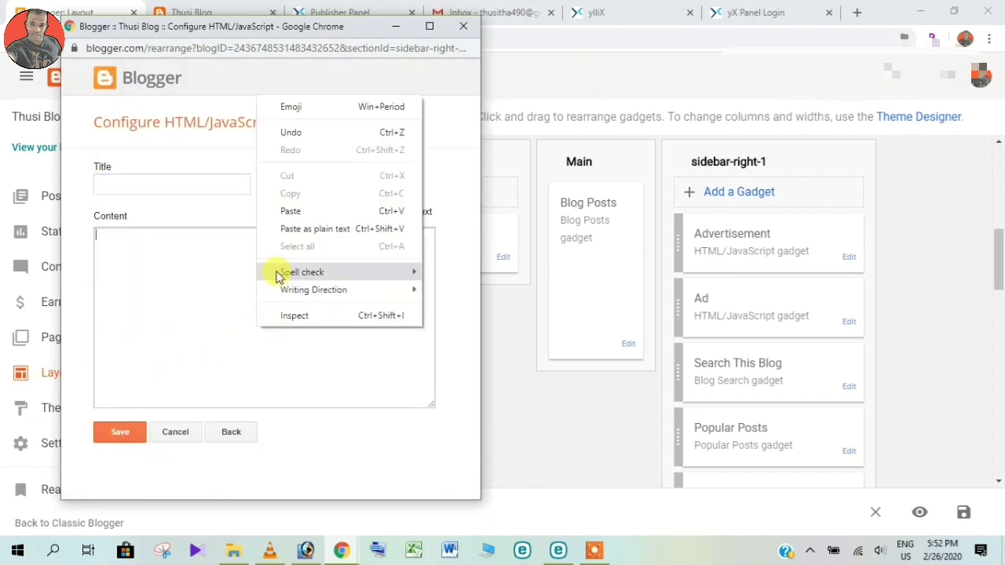
{"action": "left_click", "coordinate": [291, 211]}
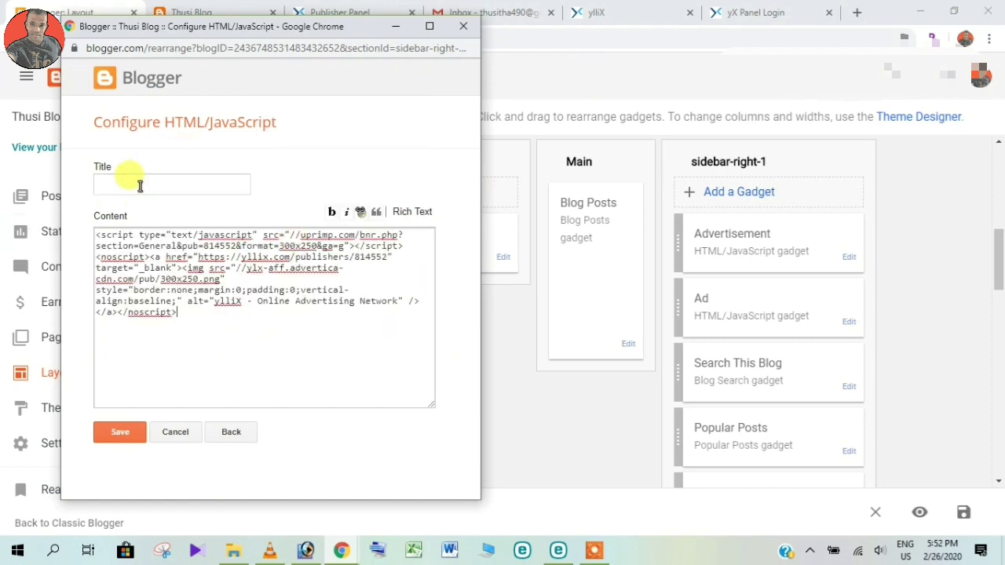
Discard the untitled HTML/JavaScript gadget without saving and close its configuration window
{"action": "left_click", "coordinate": [160, 183]}
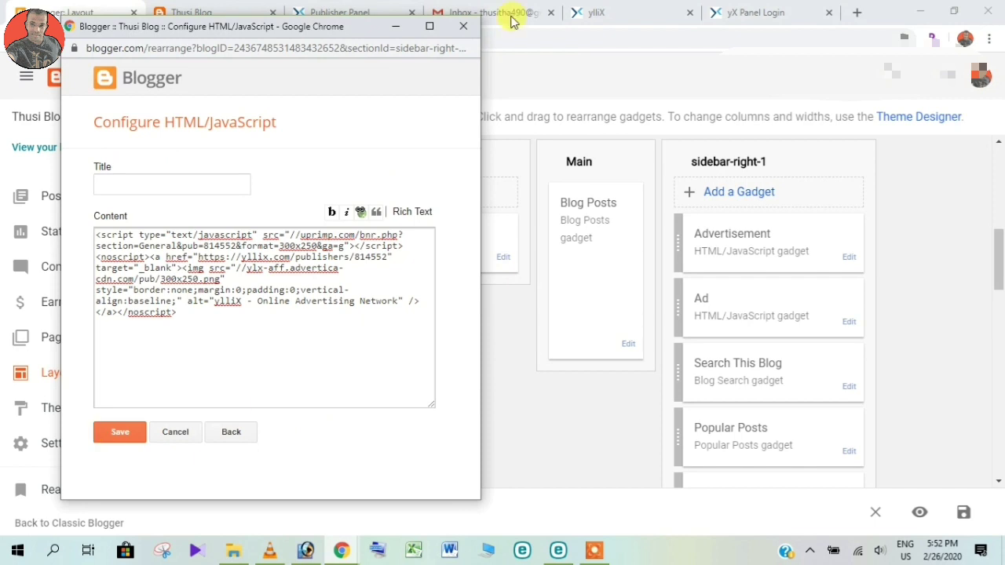
{"action": "left_click", "coordinate": [463, 27]}
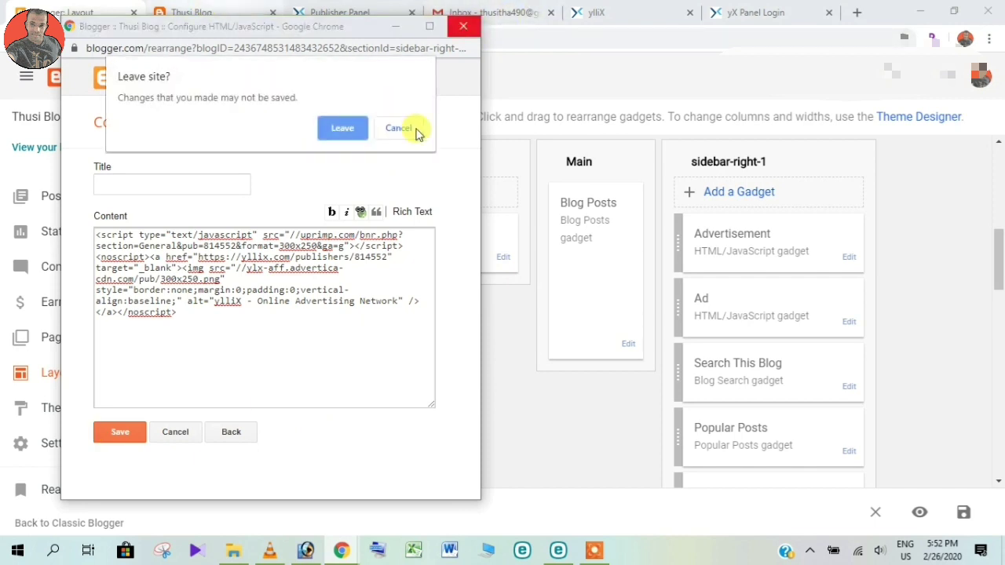
{"action": "left_click", "coordinate": [342, 129]}
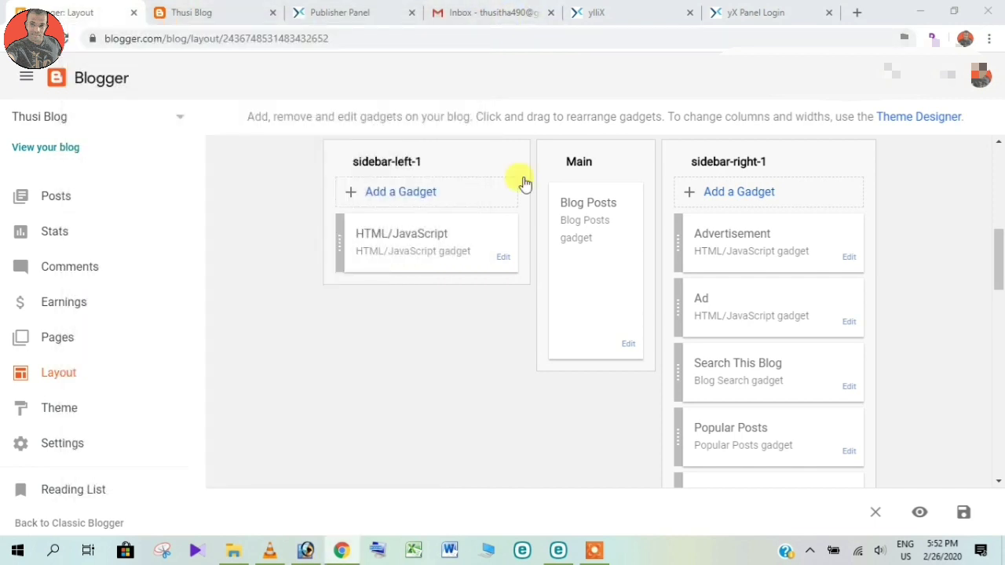
Review the sidebar ads on the live Thusi Blog alongside the ad tags in the yllix Publisher Panel
{"action": "key", "text": "ctrl+Tab"}
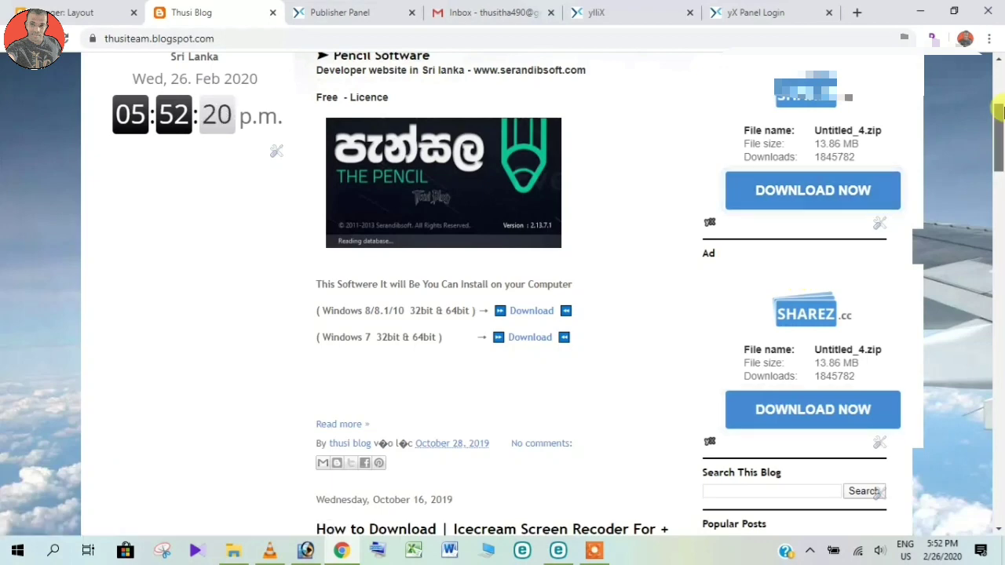
{"action": "scroll", "coordinate": [801, 283], "scroll_direction": "up", "scroll_amount": 3}
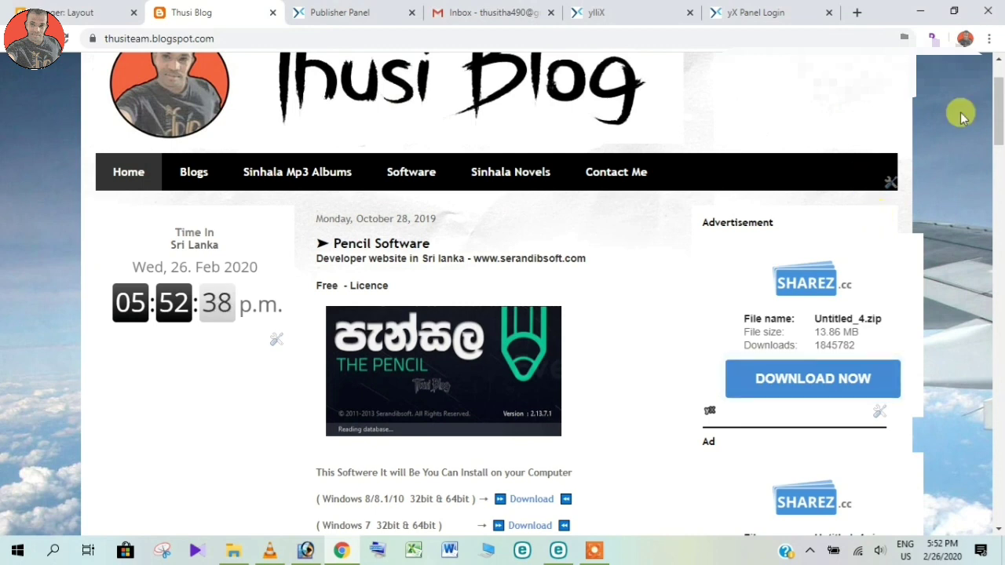
{"action": "left_click", "coordinate": [352, 9]}
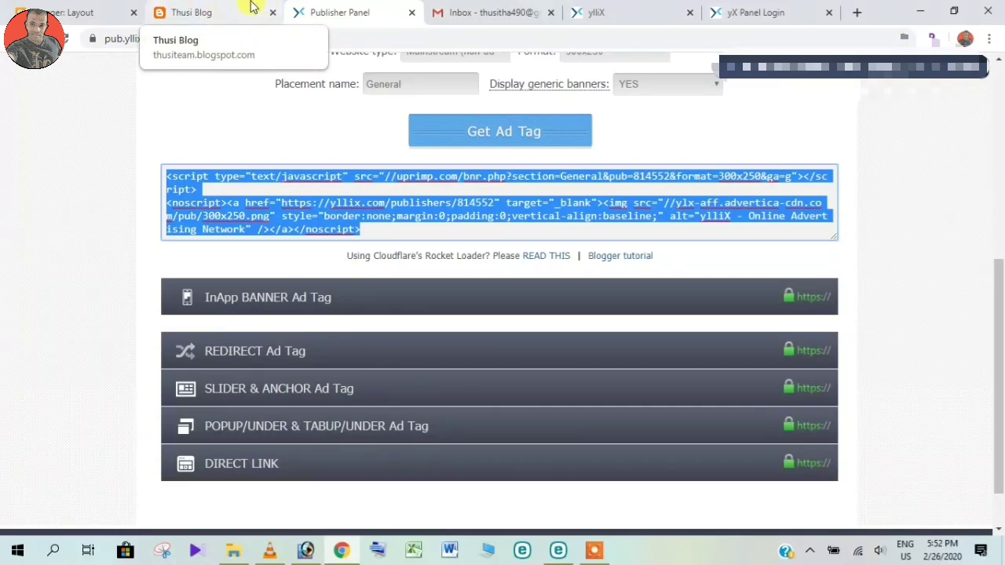
{"action": "left_click", "coordinate": [200, 11]}
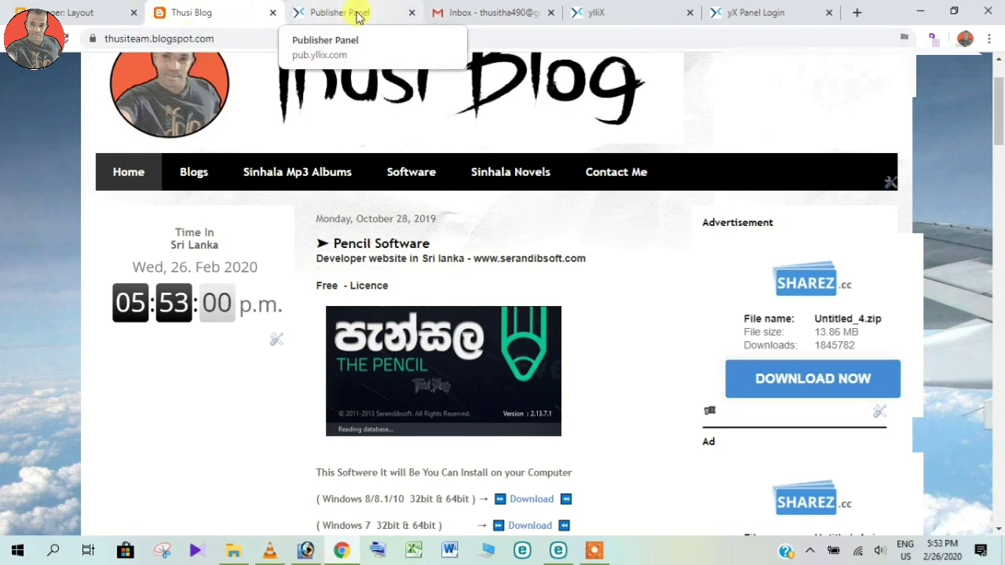
{"action": "scroll", "coordinate": [1002, 199], "scroll_direction": "down", "scroll_amount": 4}
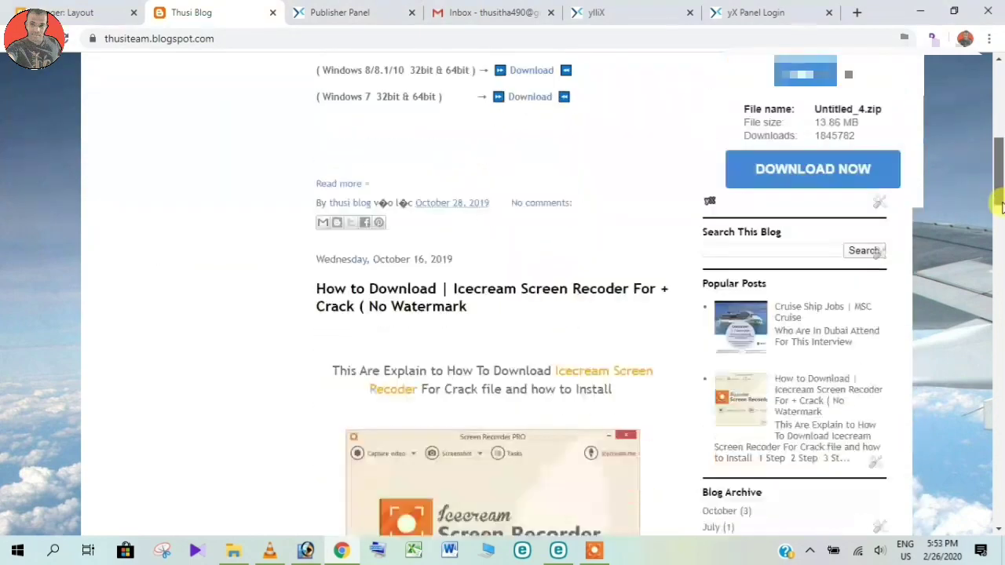
{"action": "scroll", "coordinate": [994, 108], "scroll_direction": "up", "scroll_amount": 8}
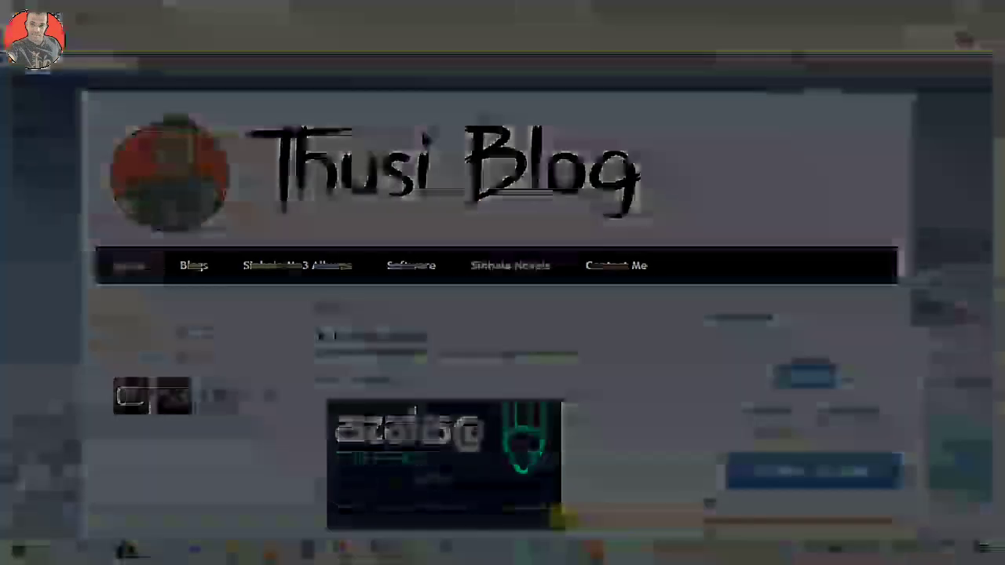